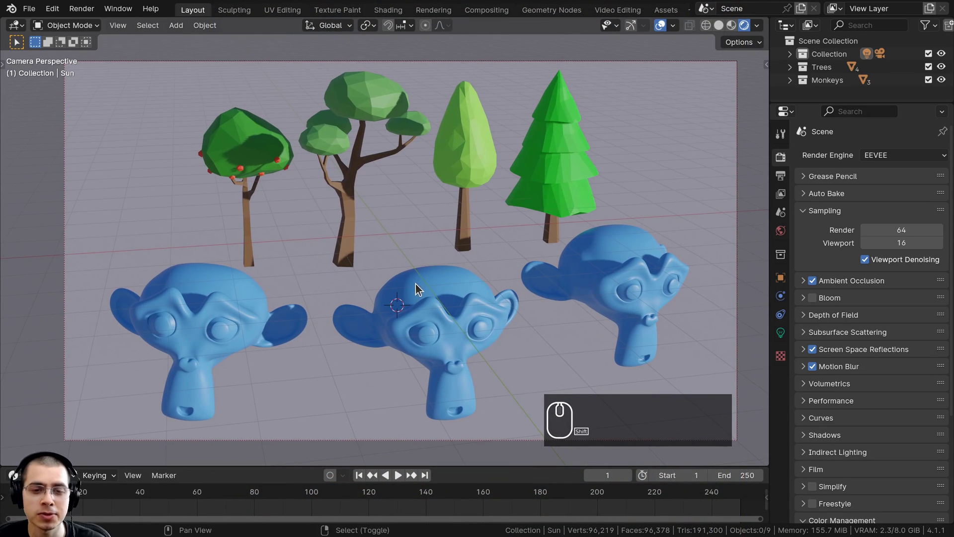
Nudge the camera view and select the middle blue Suzanne monkey head
shift+middle_drag(416, 282, 410, 275)
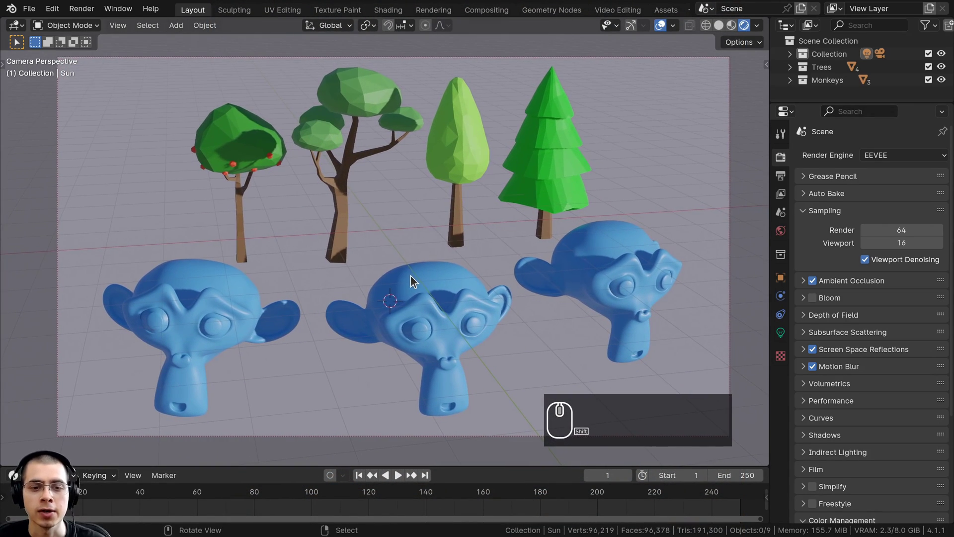
right_click(428, 274)
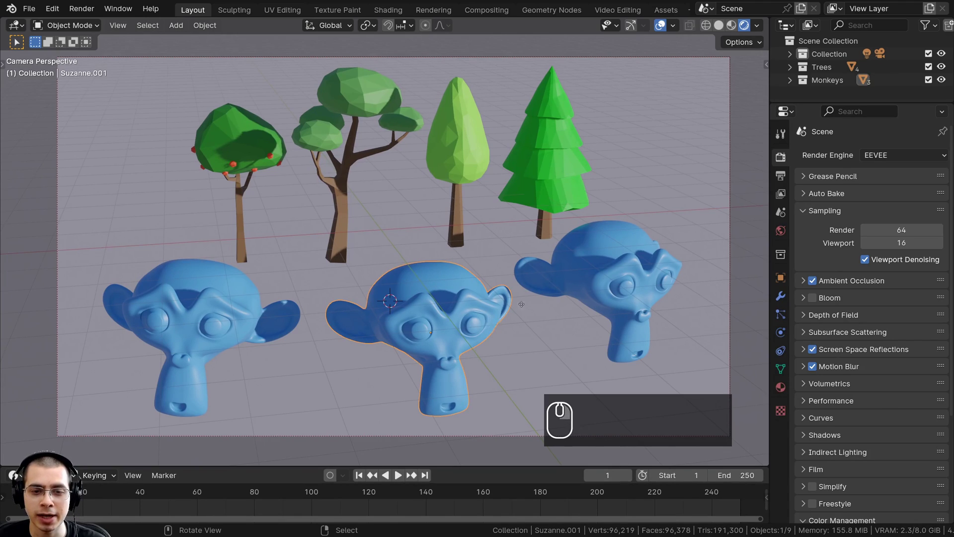
key(shift+a)
mouse_move(434, 127)
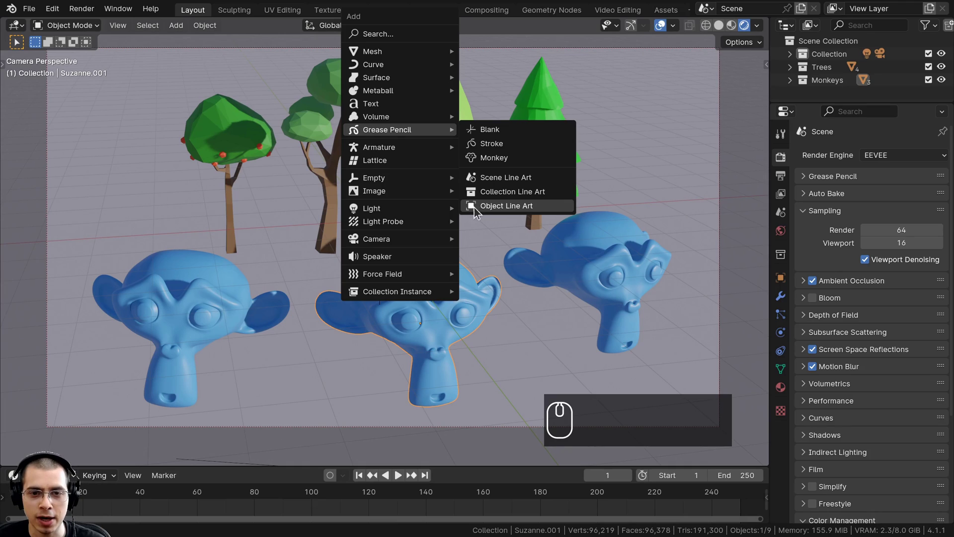
Add an Object Line Art outline to the selected monkey, then try moving the camera and cancel
click(518, 206)
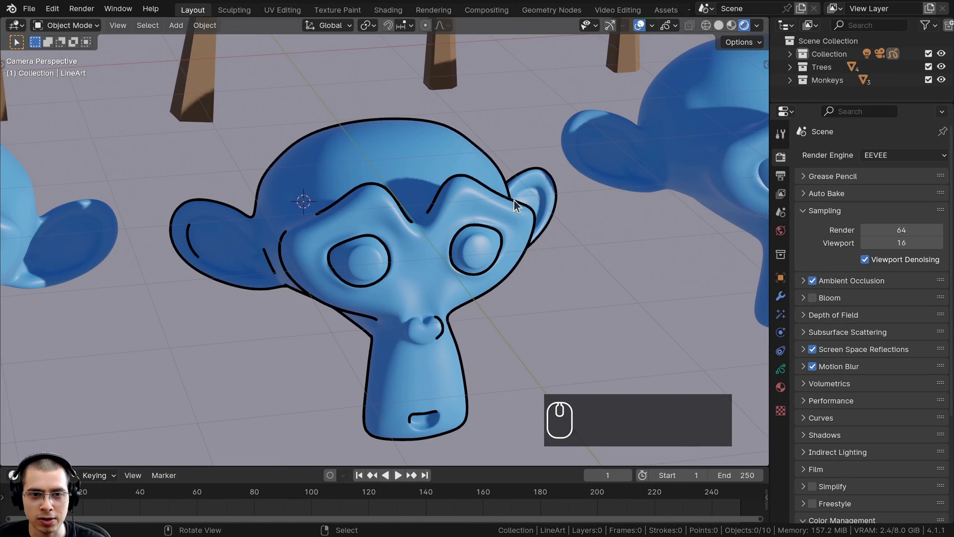
scroll(477, 228, down, 3)
key(g)
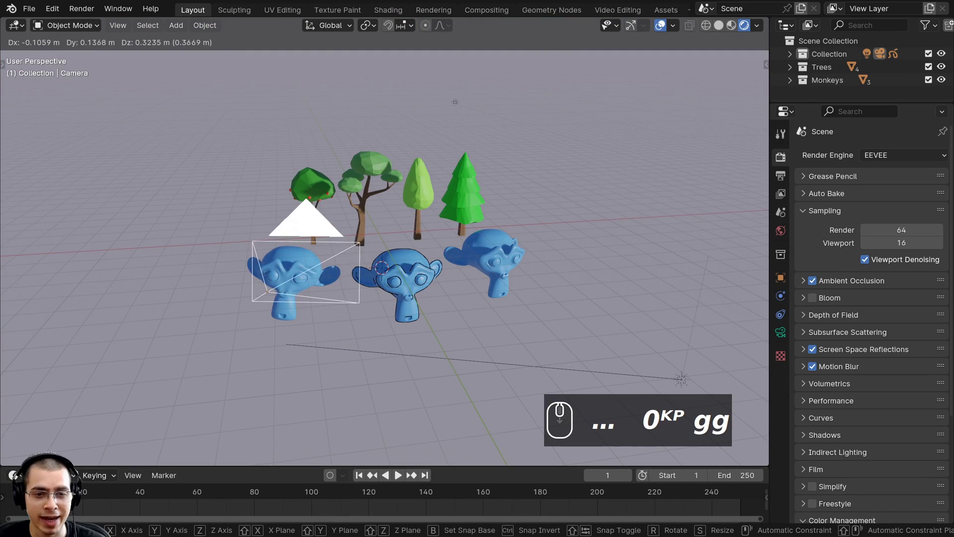
scroll(488, 368, down, 5)
key(g)
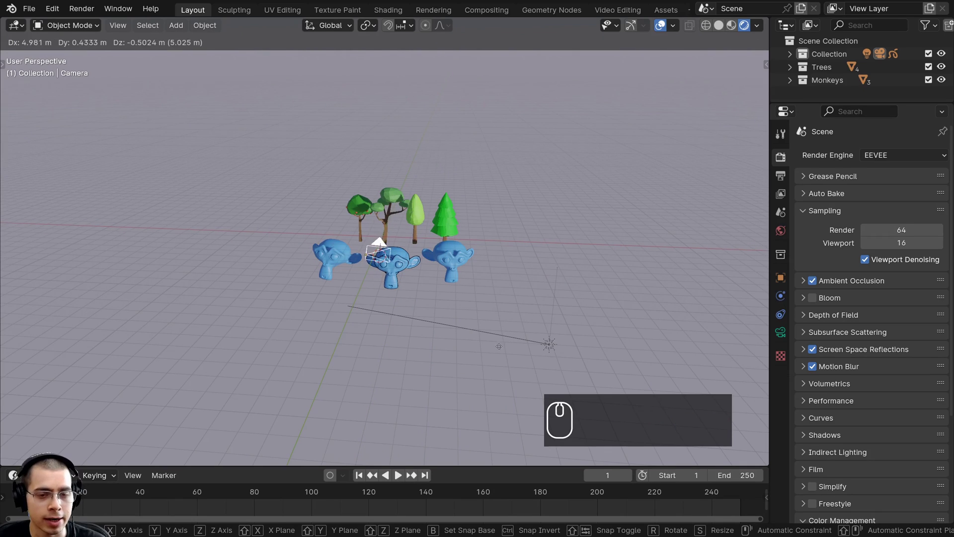
right_click(476, 328)
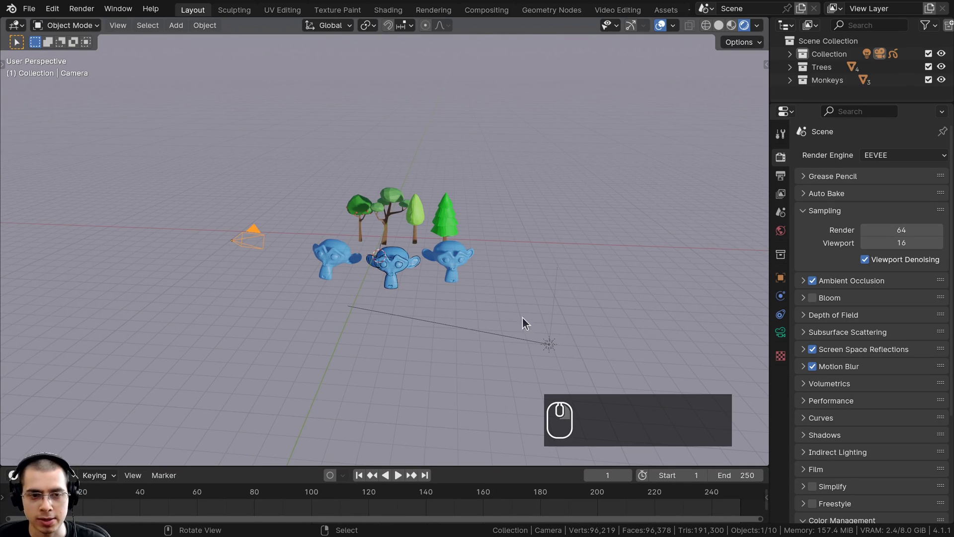
Orbit around the monkeys, then return to camera view and zoom on the outlined monkey
middle_drag(523, 317, 447, 278)
scroll(427, 271, up, 5)
shift+middle_drag(360, 234, 466, 222)
key(KP_0)
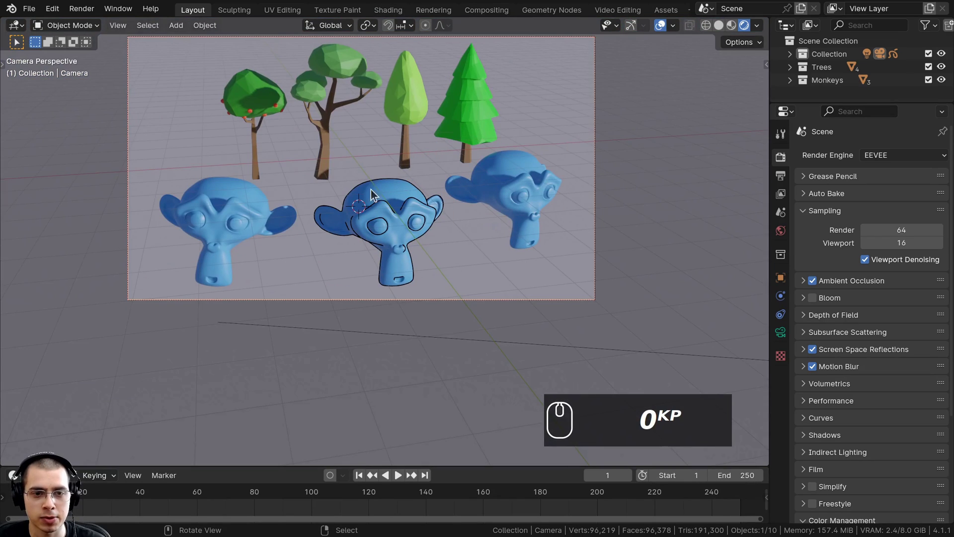
scroll(425, 184, up, 5)
shift+middle_drag(418, 177, 409, 202)
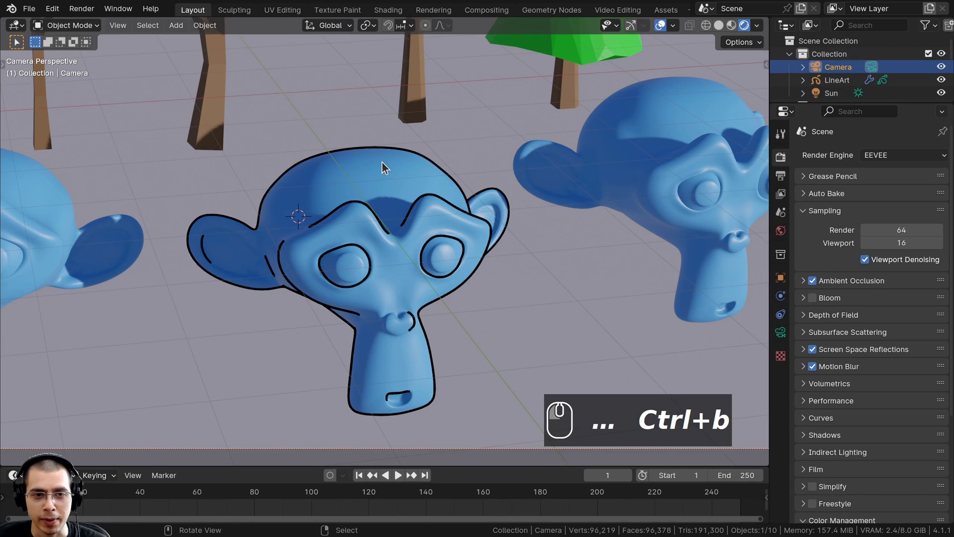
Select the LineArt object and show its modifier settings in a wider properties panel
right_click(383, 149)
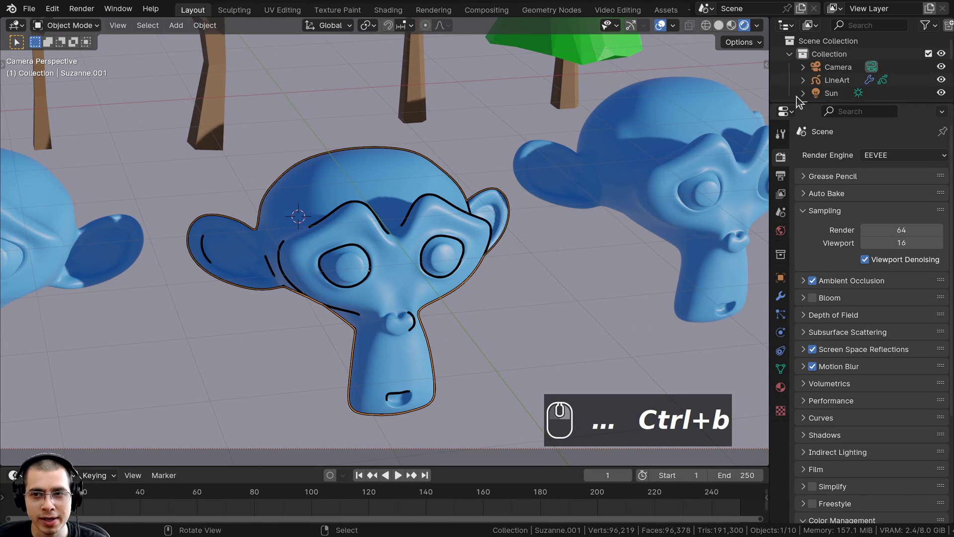
click(840, 81)
key(g)
right_click(326, 162)
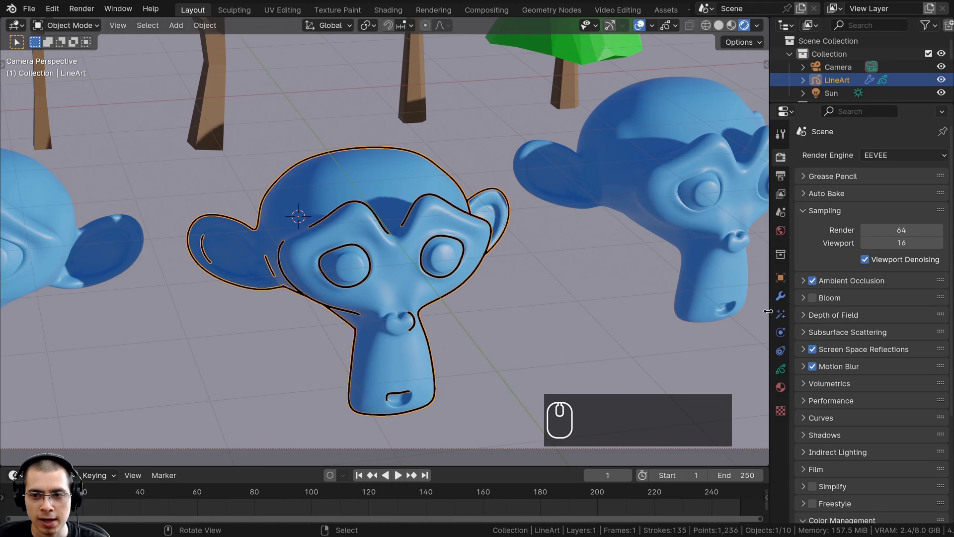
click(780, 296)
drag(770, 265, 692, 265)
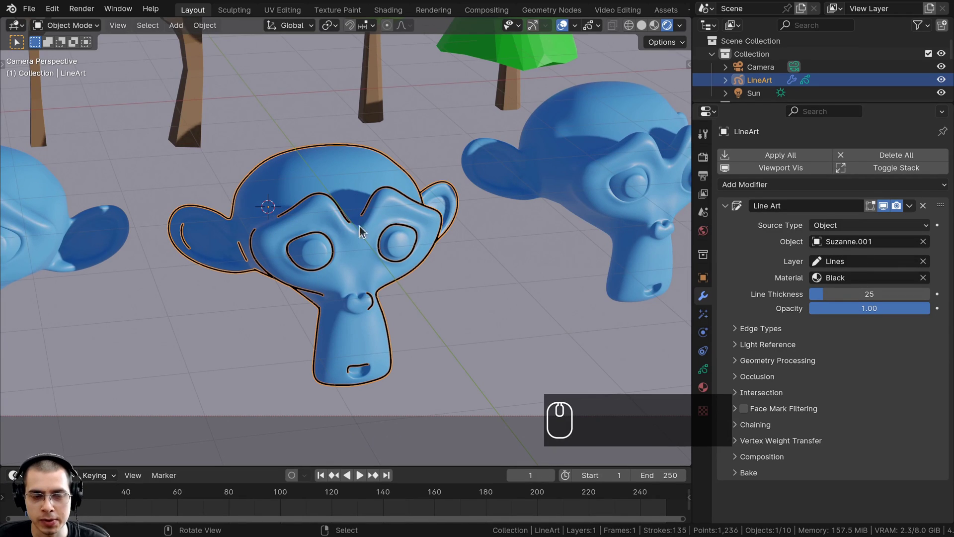
Reselect LineArt and try a thicker Line Thickness, cancelling to keep 25
shift+middle_drag(359, 253, 347, 261)
scroll(347, 261, up, 1)
right_click(372, 268)
key(a)
right_click(390, 155)
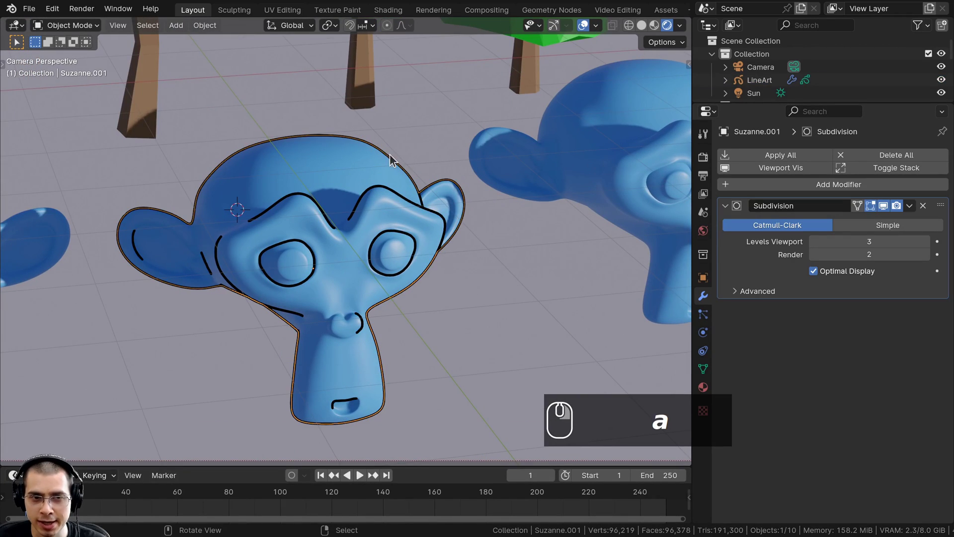
click(759, 80)
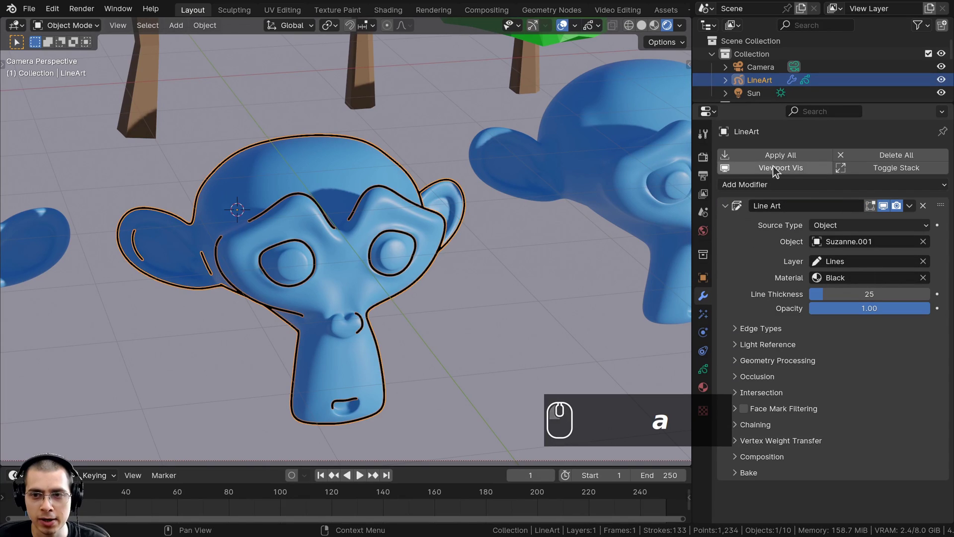
mouse_move(851, 293)
mouse_down()
mouse_move(890, 293)
mouse_move(856, 293)
mouse_move(869, 293)
mouse_move(876, 308)
mouse_move(821, 308)
mouse_move(929, 308)
mouse_up()
right_click(870, 293)
Test a white stroke Base Color on the Black material, undo it, and delete LineArt
key(a)
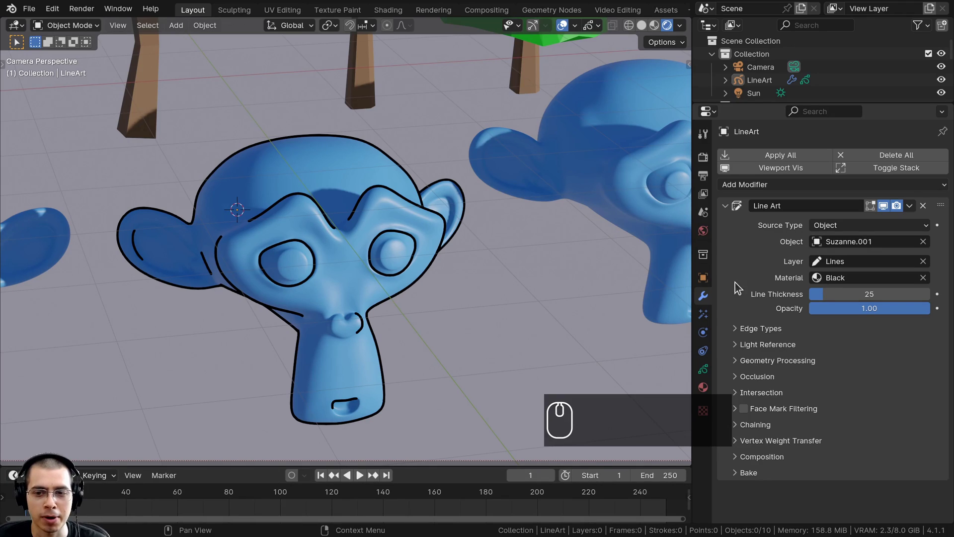
click(703, 387)
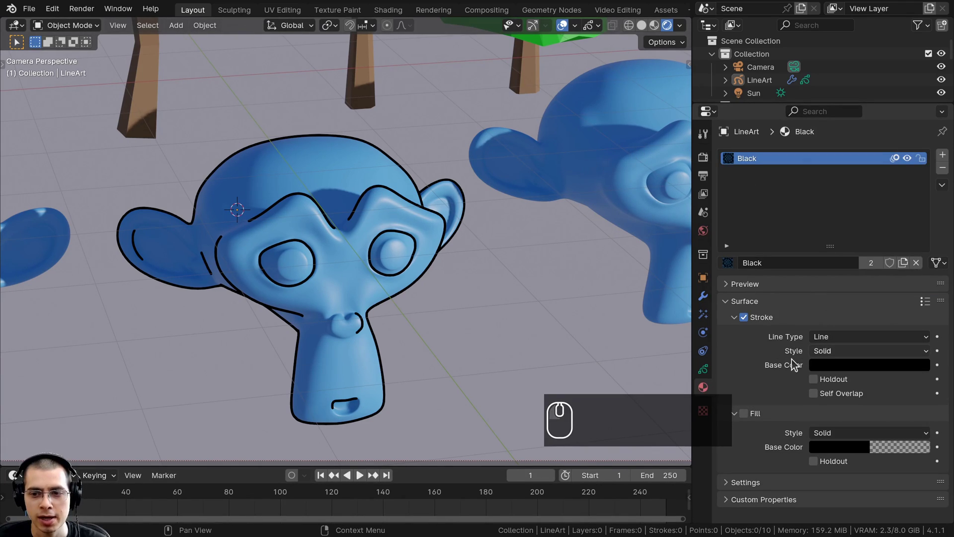
click(850, 365)
drag(918, 246, 920, 155)
click(879, 368)
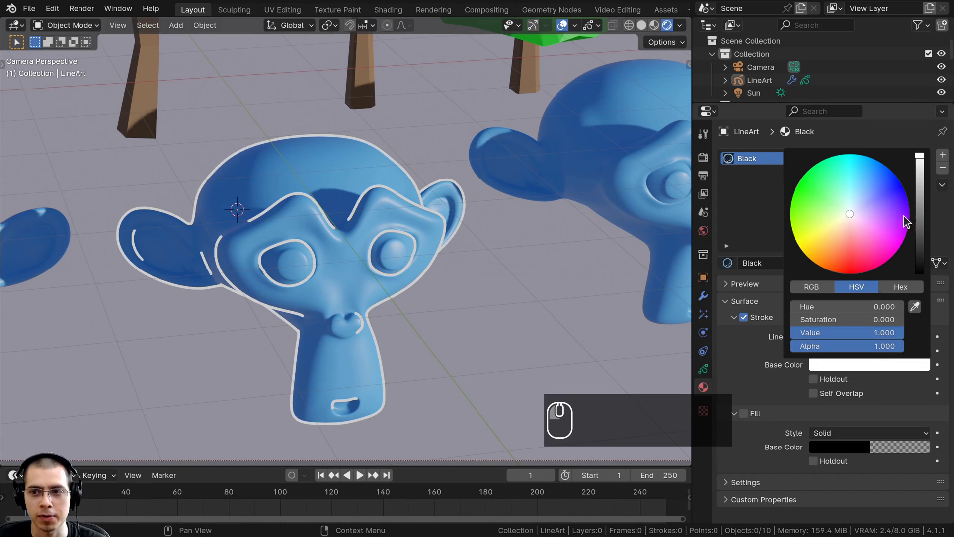
key(ctrl+z)
key(ctrl+z)
key(x)
click(391, 137)
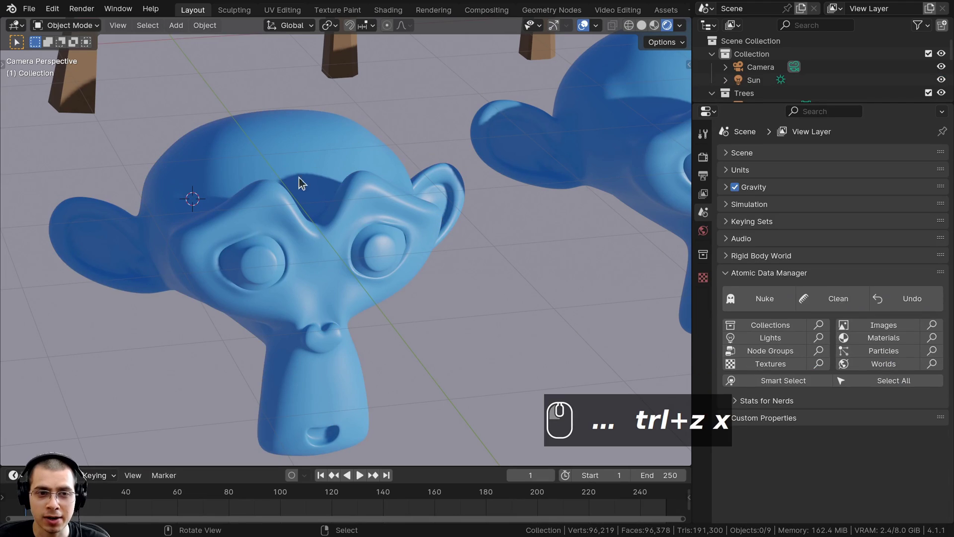
click(318, 139)
key(shift+a)
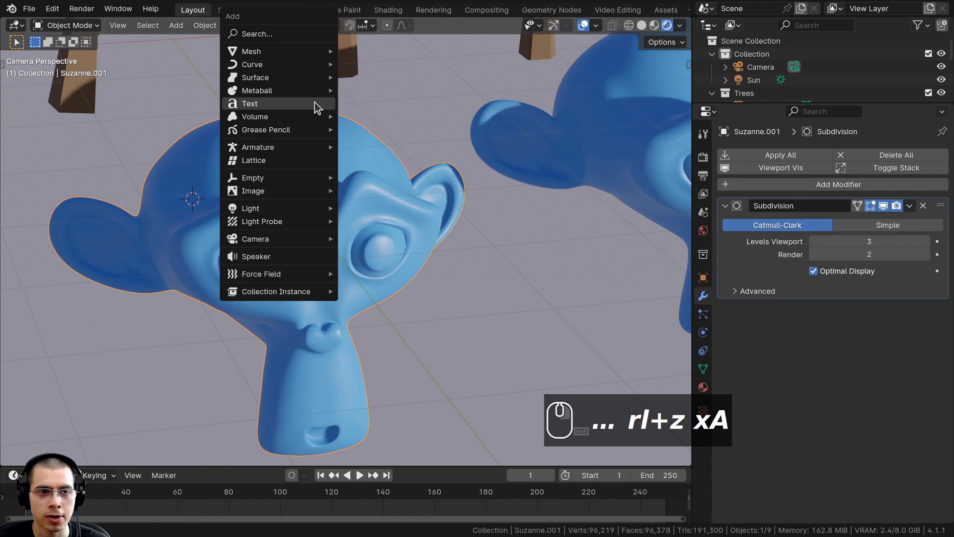
mouse_move(247, 134)
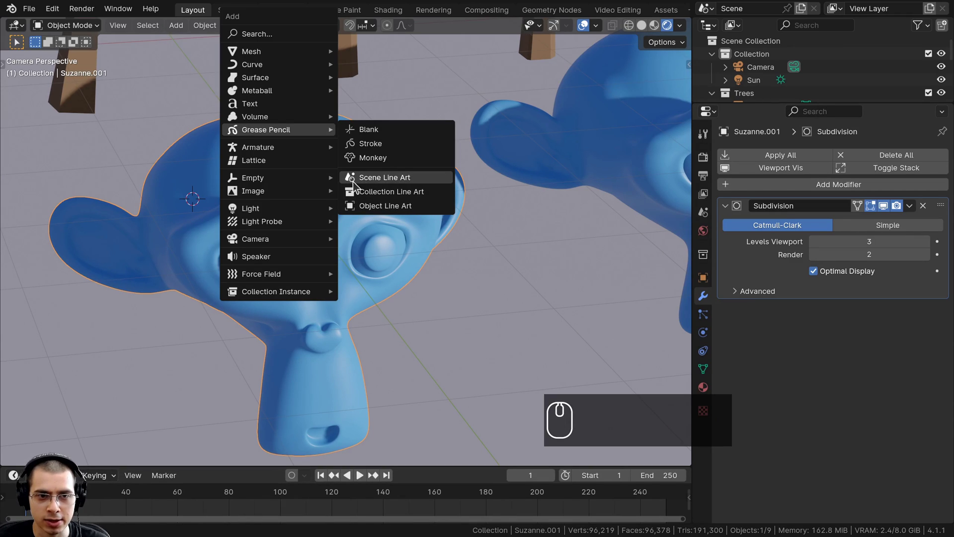
click(375, 177)
scroll(462, 148, down, 5)
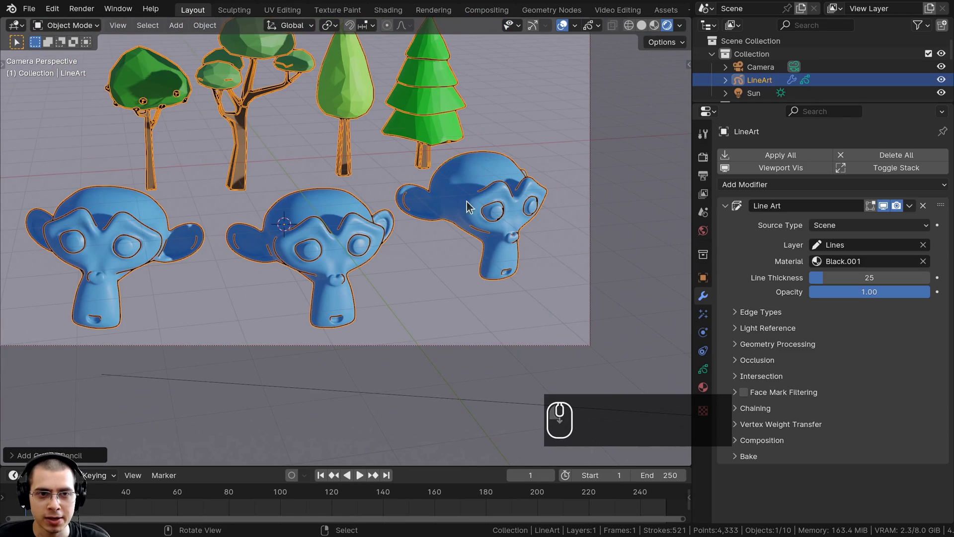
scroll(326, 88, up, 1)
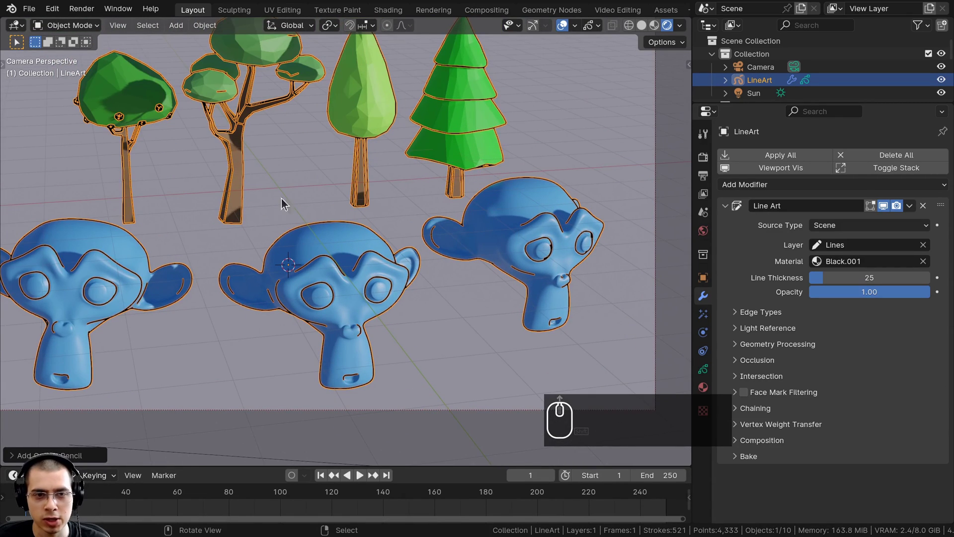
shift+middle_drag(281, 198, 294, 249)
shift+middle_drag(441, 224, 440, 224)
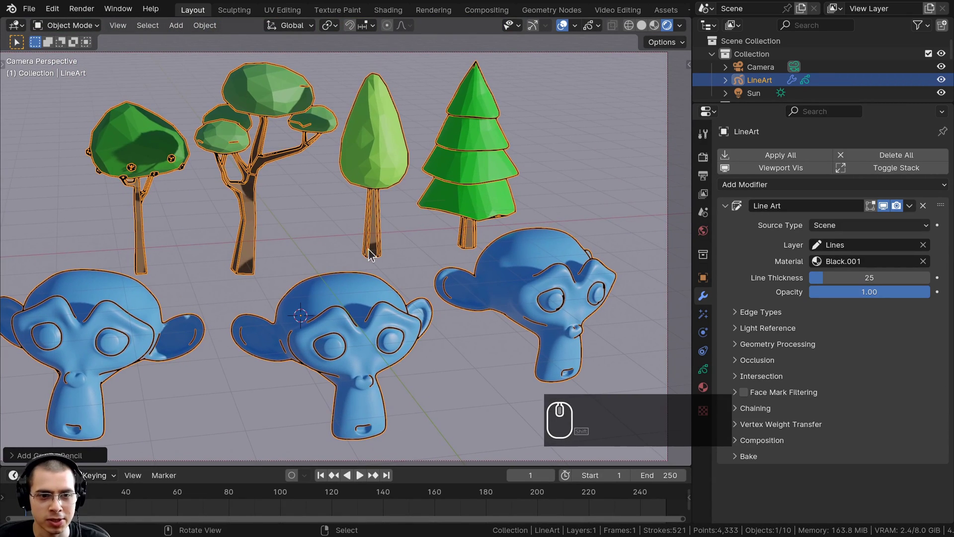
key(ctrl+z)
scroll(377, 180, up, 4)
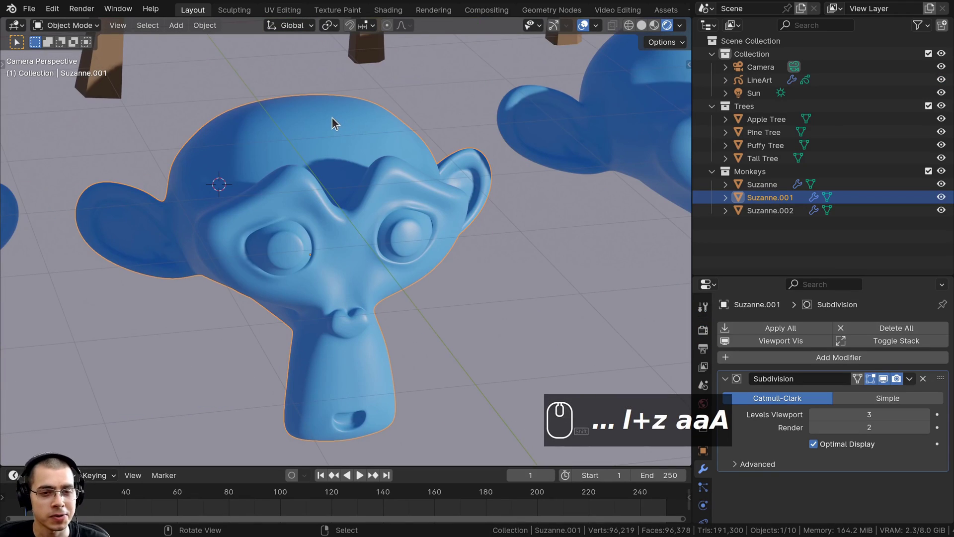
Add a Collection Line Art object and adjust the camera view
key(shift+a)
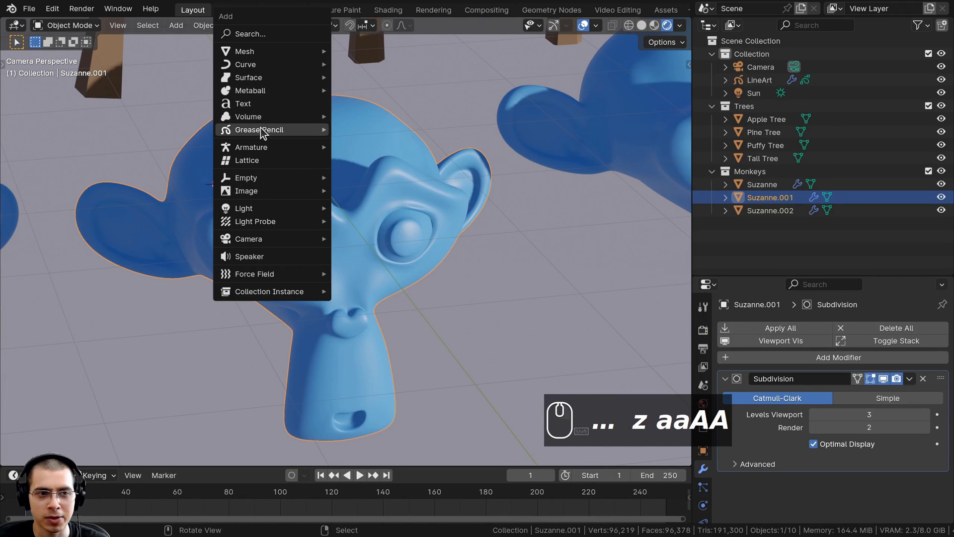
mouse_move(277, 134)
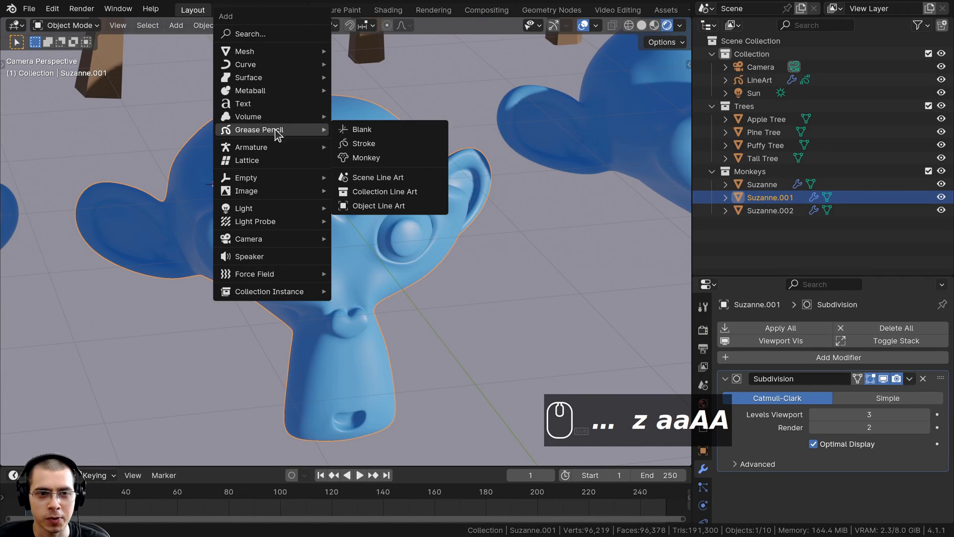
click(375, 193)
scroll(371, 186, down, 5)
shift+scroll(364, 178, down, 5)
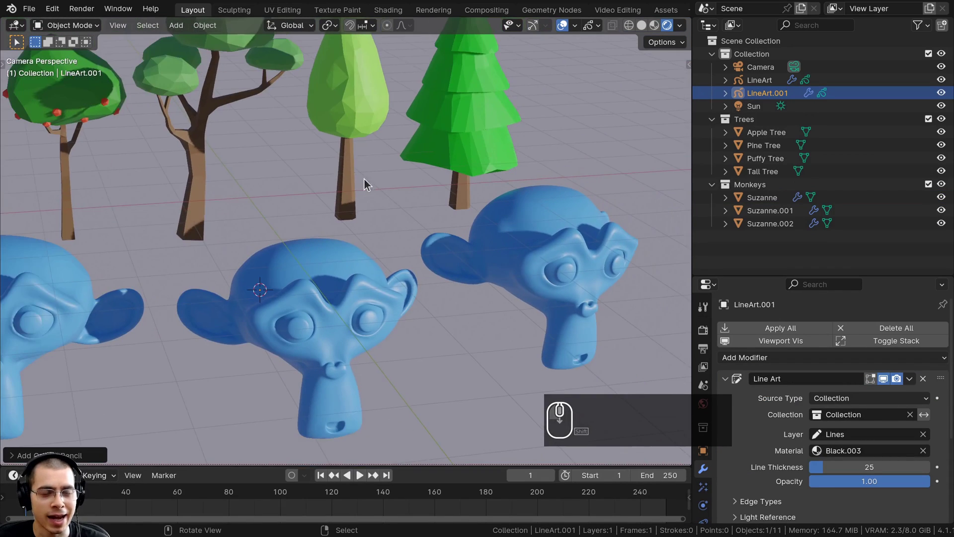
shift+middle_drag(353, 162, 367, 146)
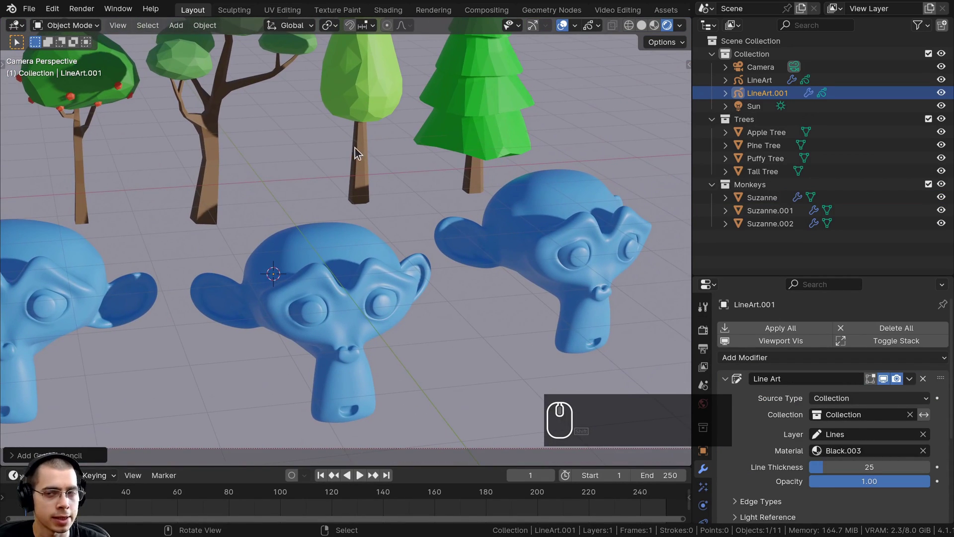
Browse the Collection, Trees and Monkeys collections, then select LineArt.001 in the Outliner
click(741, 55)
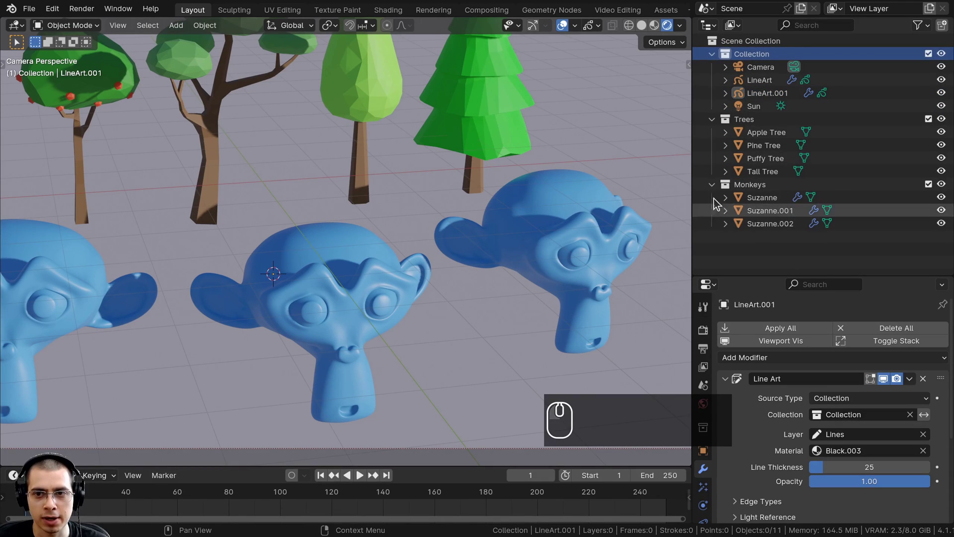
click(748, 119)
click(750, 184)
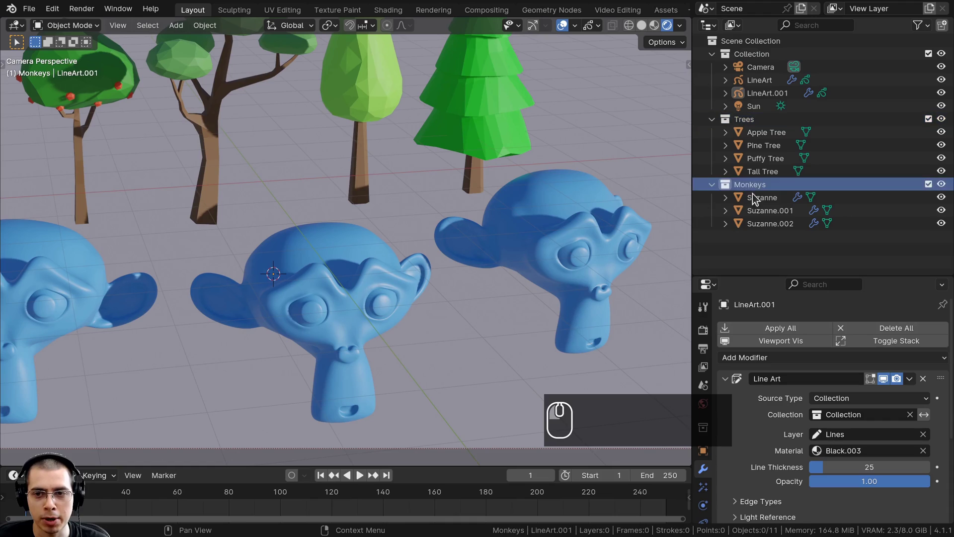
drag(767, 277, 765, 160)
click(756, 94)
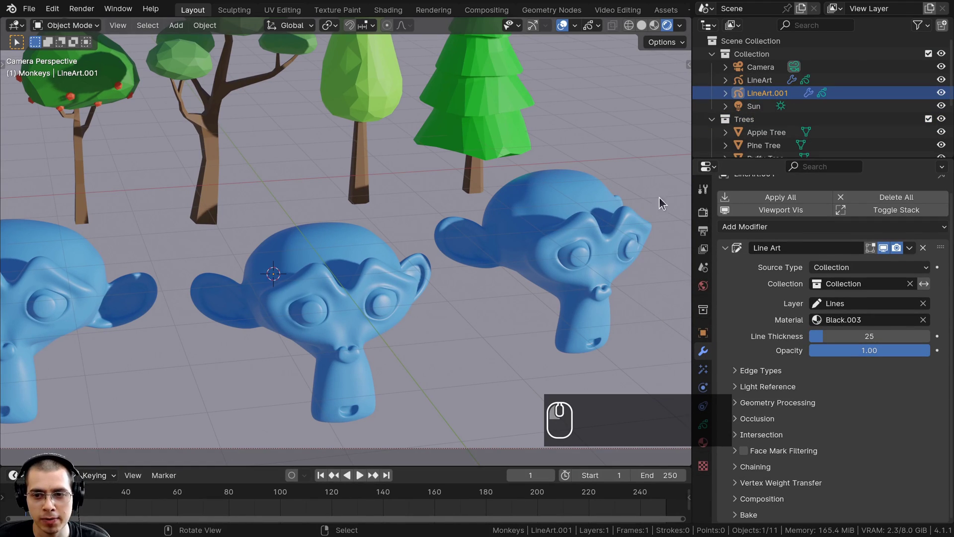
Set the Line Art source collection to Monkeys and deselect everything to view the outlines
click(840, 284)
click(836, 281)
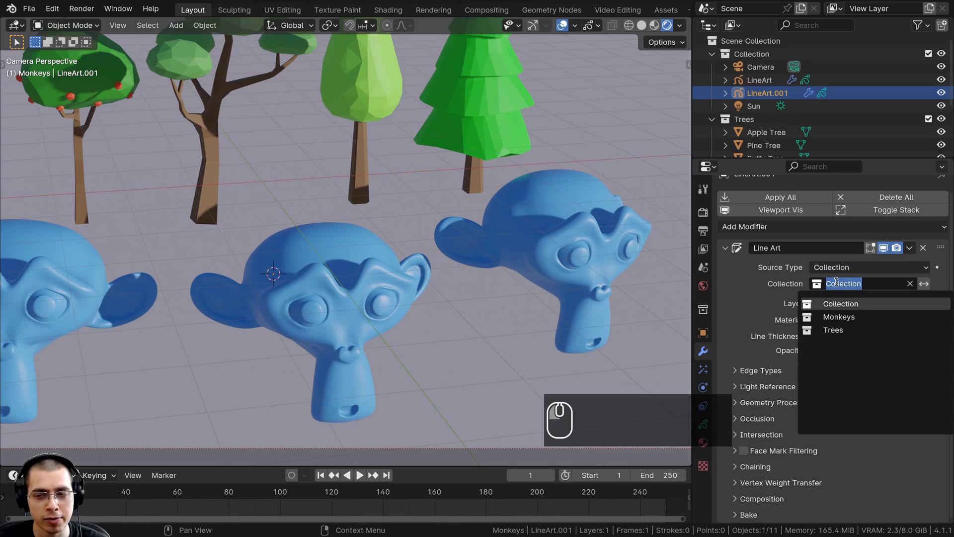
click(841, 318)
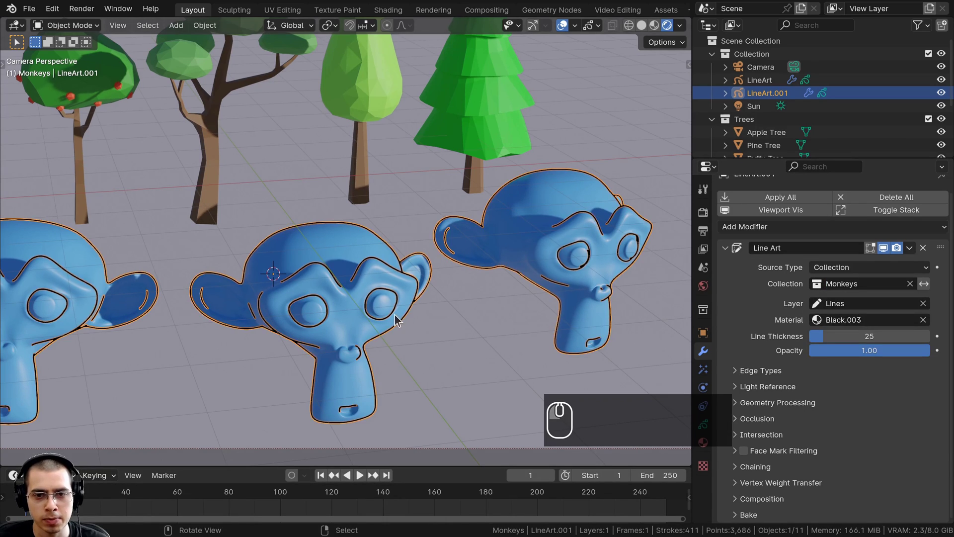
scroll(395, 314, down, 3)
key(alt+a)
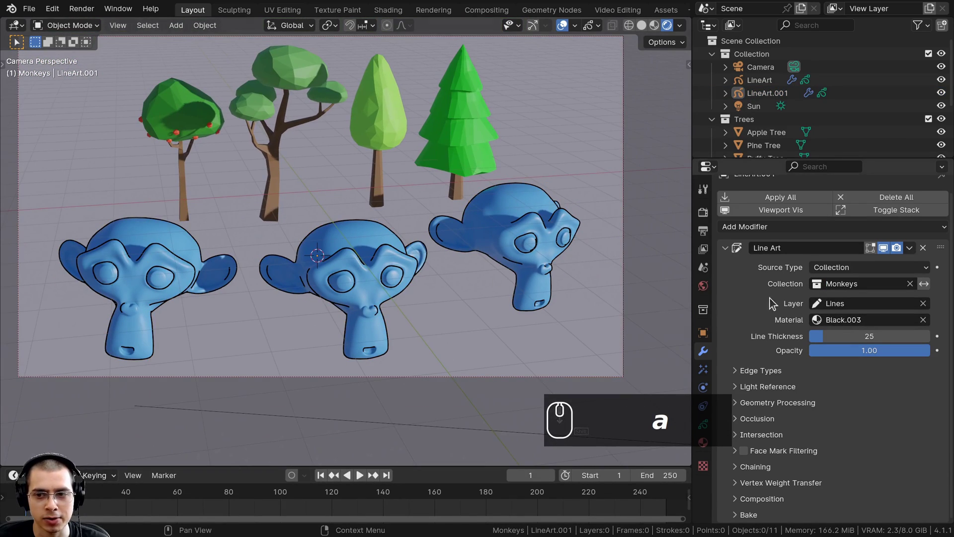
Switch the line art source to Trees and raise Crease Threshold to 180° for comparison
click(850, 283)
click(844, 330)
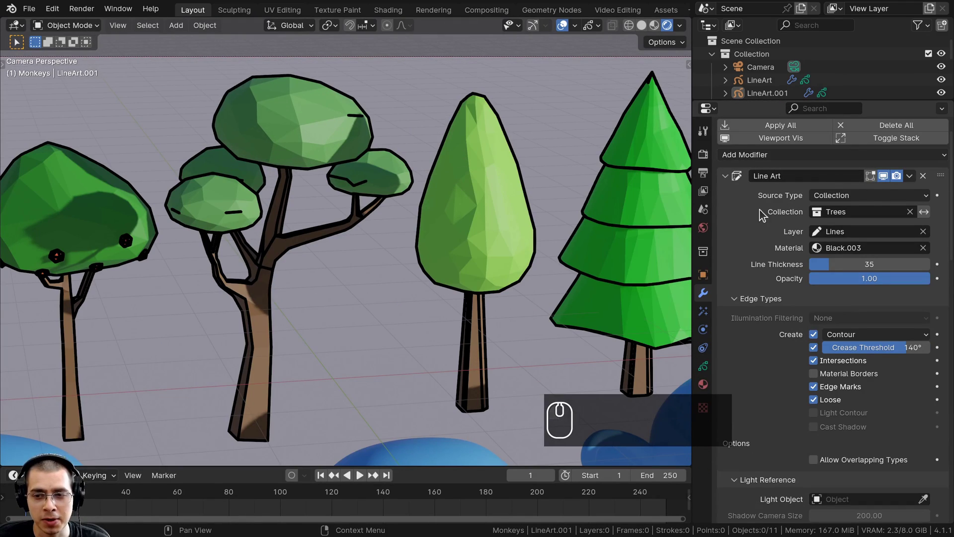
scroll(751, 287, down, 3)
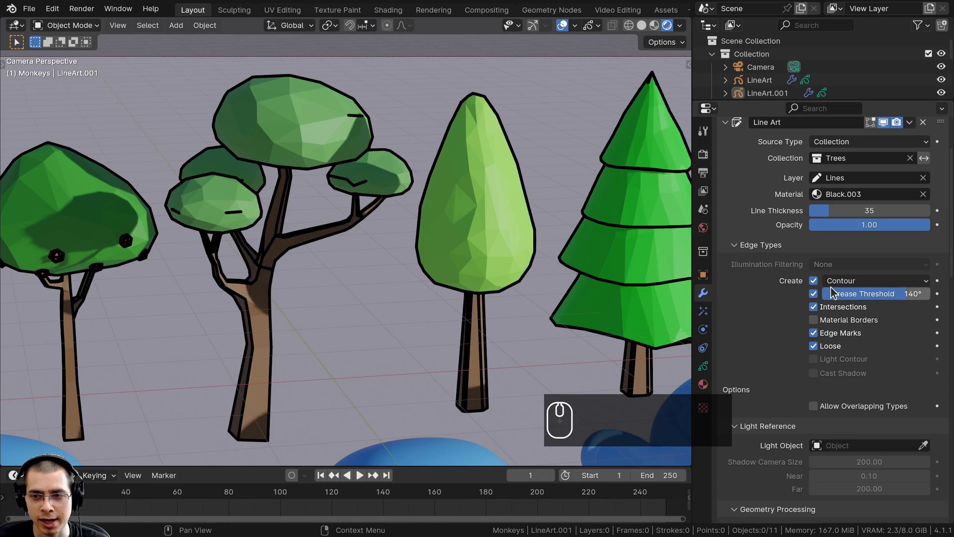
drag(875, 297, 912, 297)
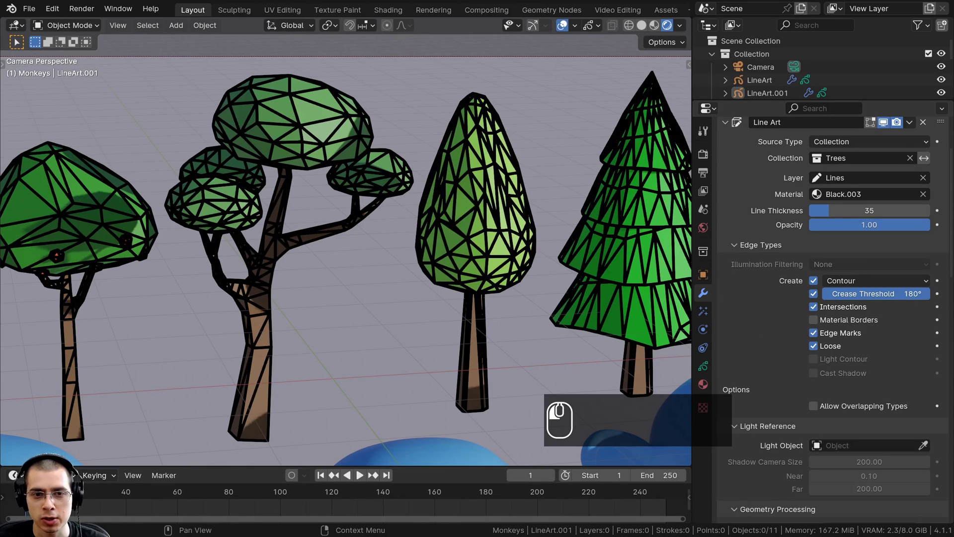
shift+middle_drag(596, 253, 404, 275)
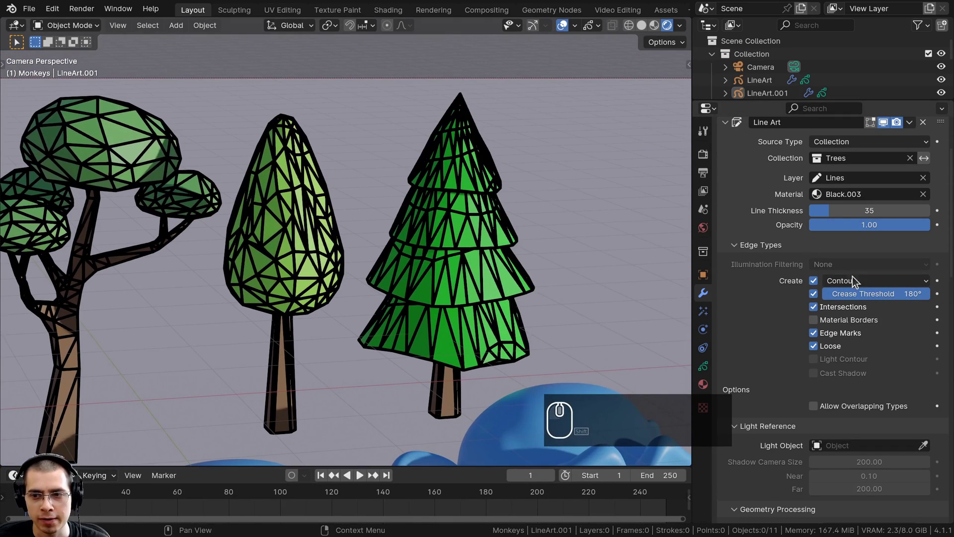
scroll(475, 131, up, 3)
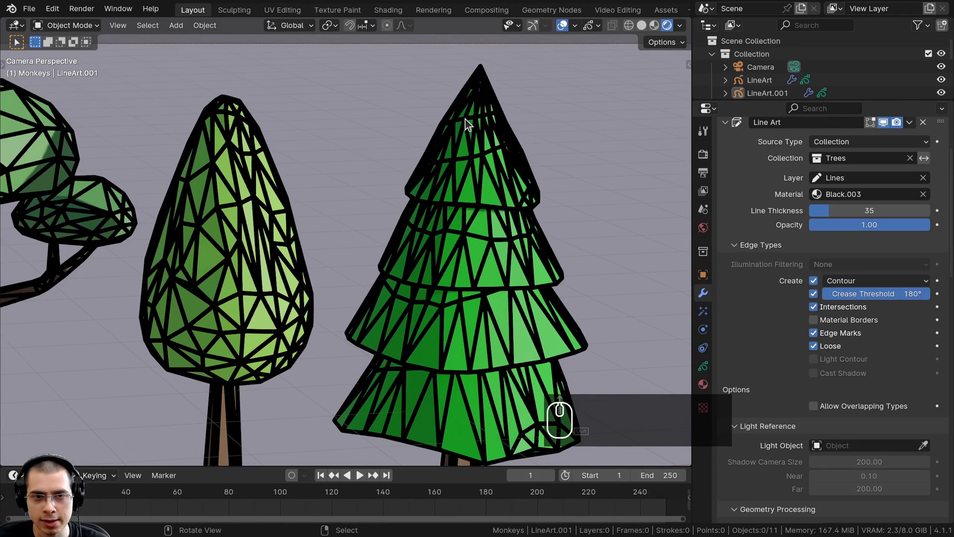
scroll(467, 134, down, 4)
shift+middle_drag(428, 240, 408, 234)
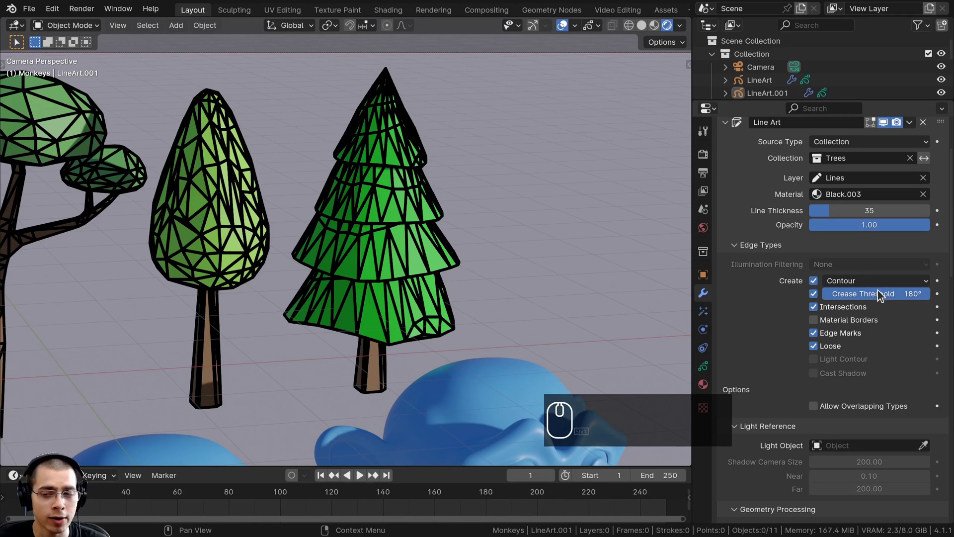
Lower the Crease Threshold to 36° so the trees keep only outlines and main folds
drag(903, 298, 855, 294)
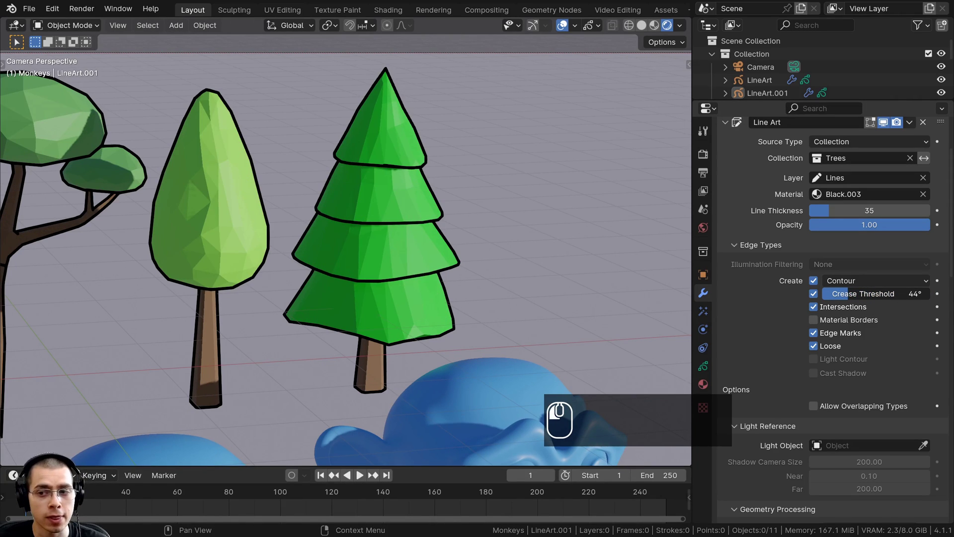
scroll(368, 292, down, 5)
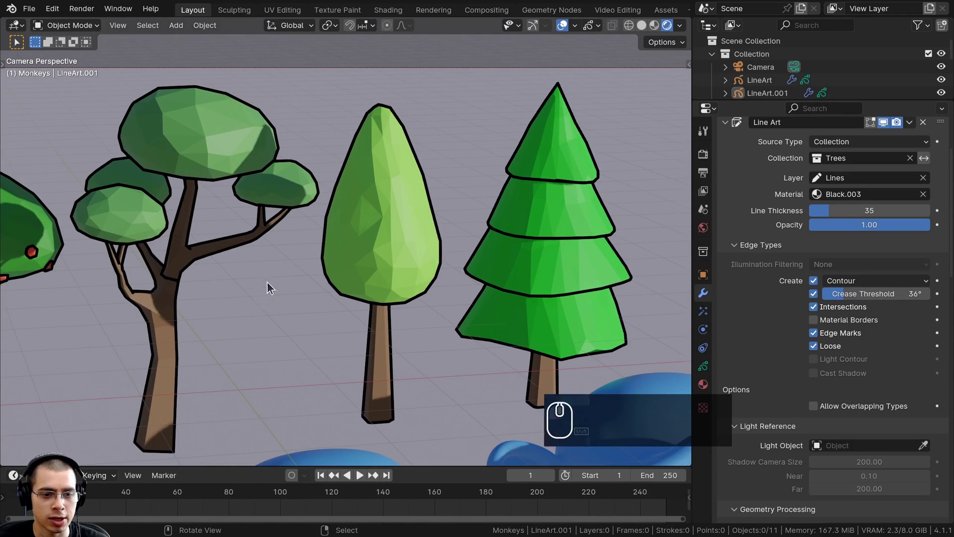
shift+scroll(288, 208, down, 3)
shift+scroll(289, 207, up, 1)
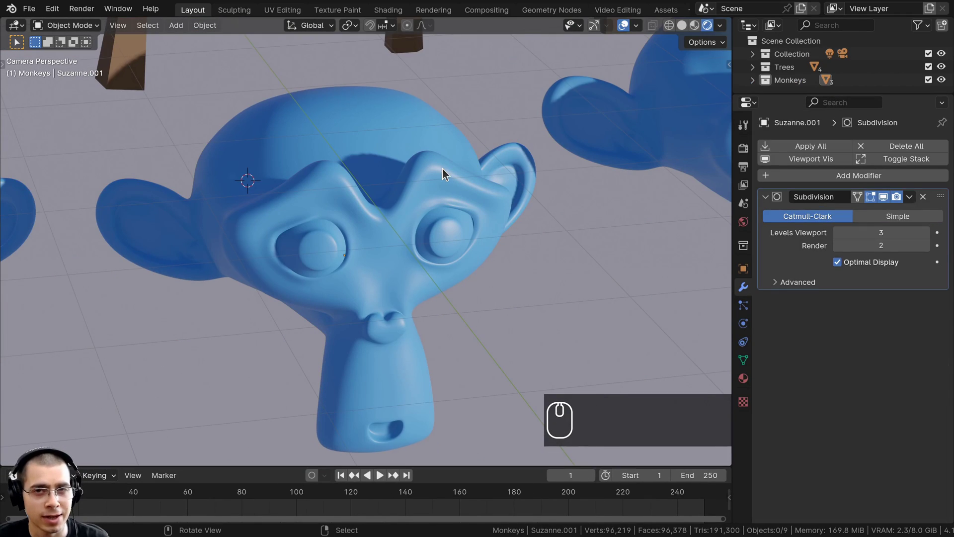
click(442, 168)
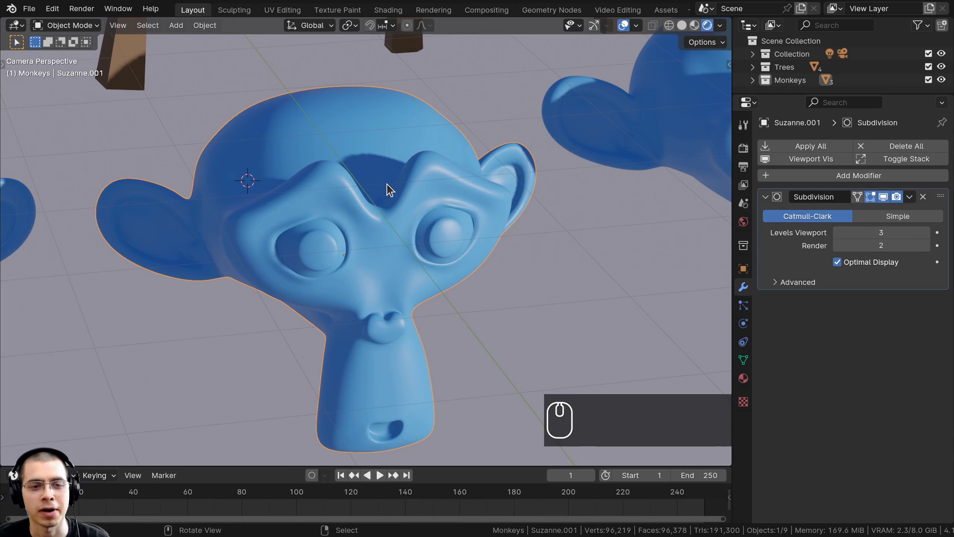
Give Suzanne.001 a second material slot with a new material named 'Outline'
scroll(387, 183, down, 1)
key(g)
right_click(433, 145)
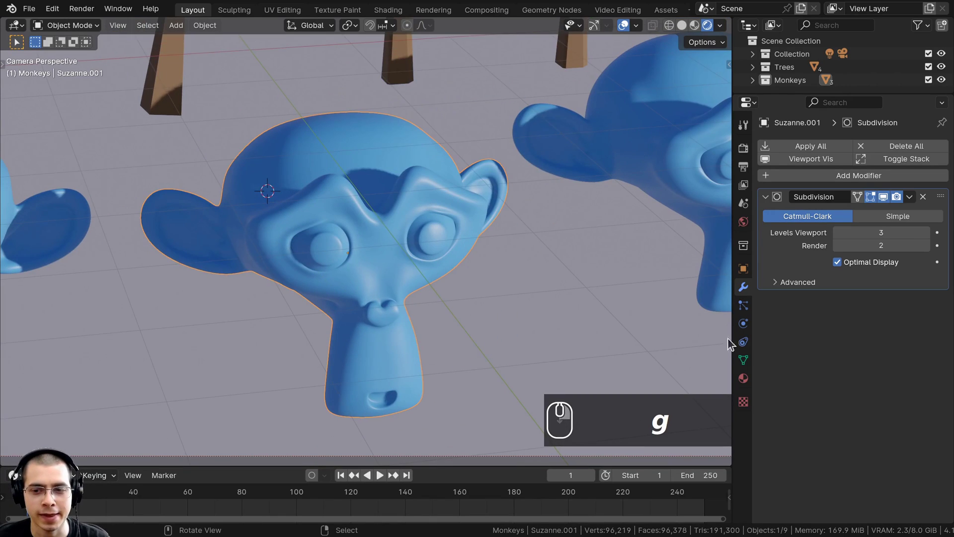
click(743, 378)
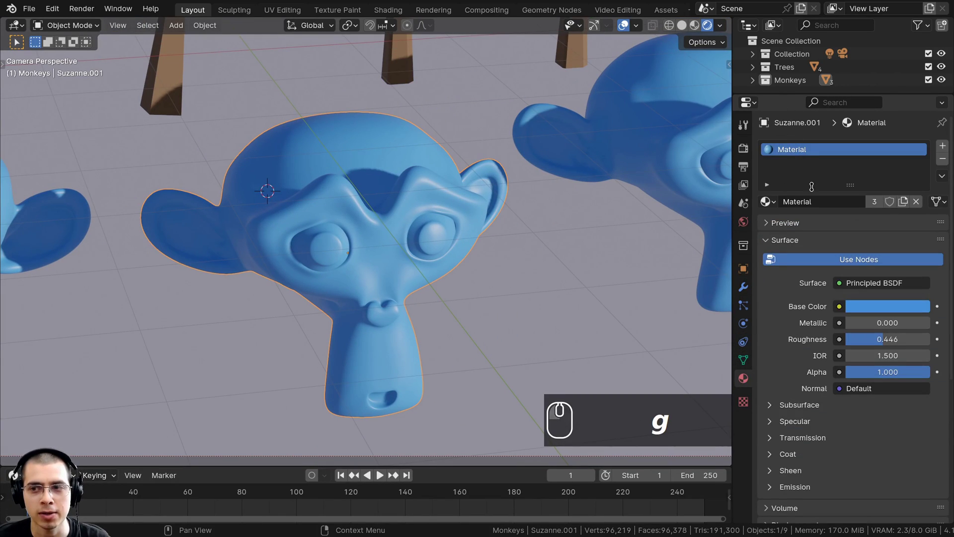
click(942, 146)
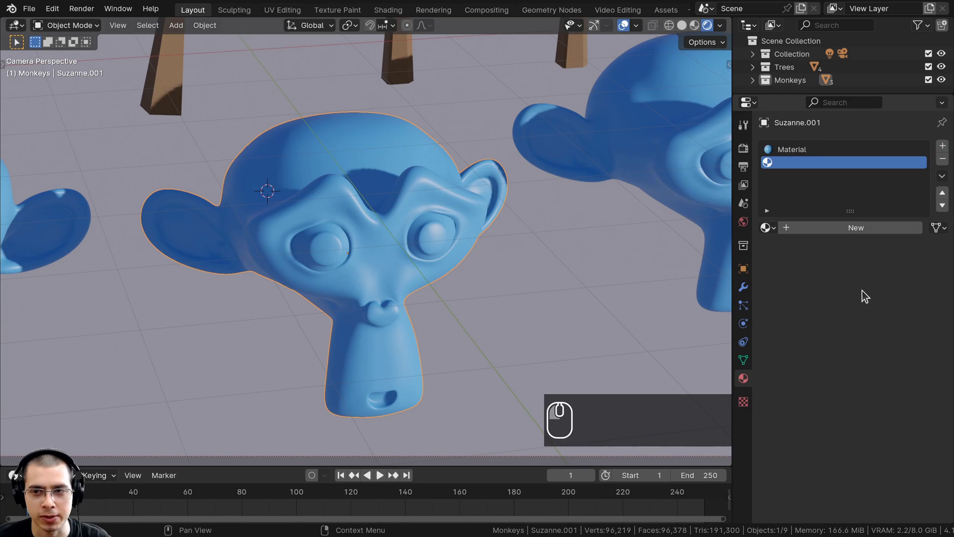
click(826, 230)
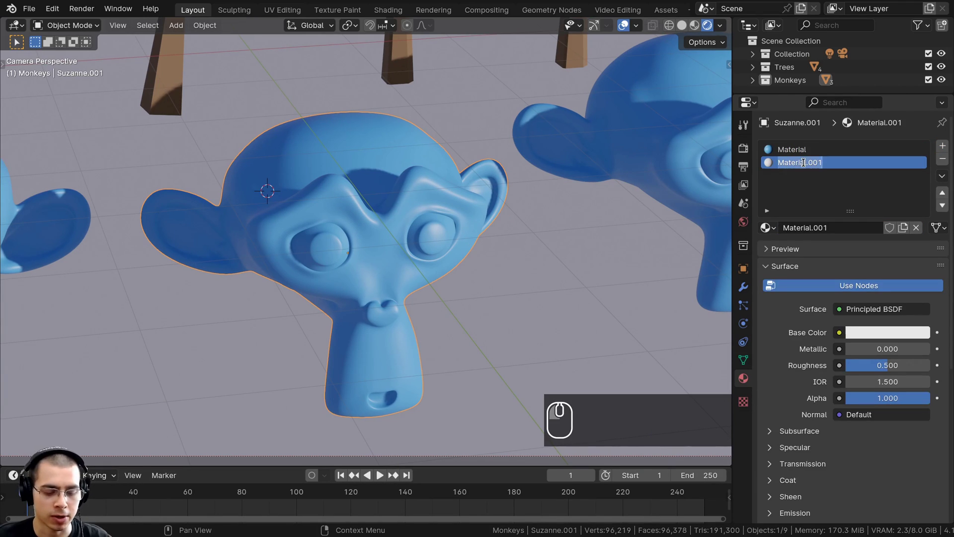
text(Outline)
key(Return)
Make Outline a black Emission shader with Backface Culling enabled
click(845, 309)
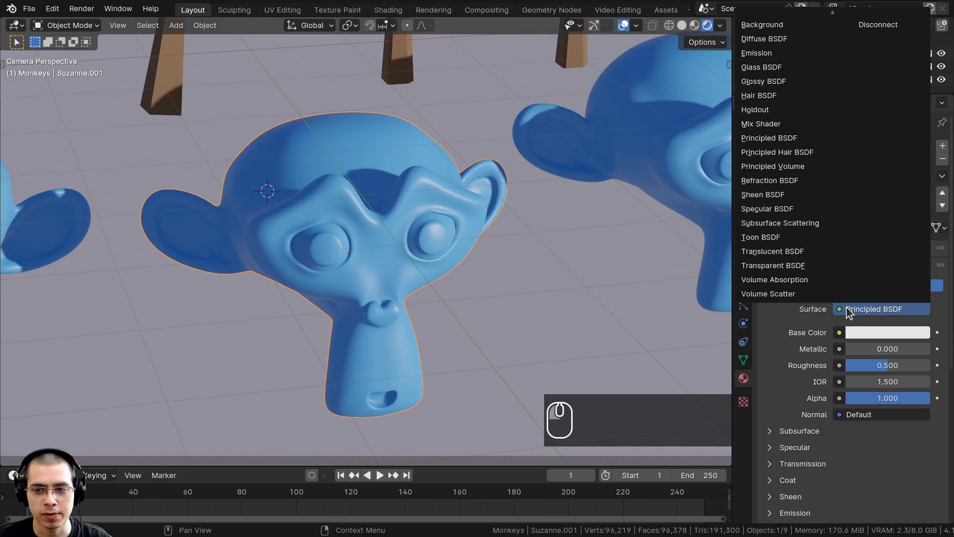
key(e)
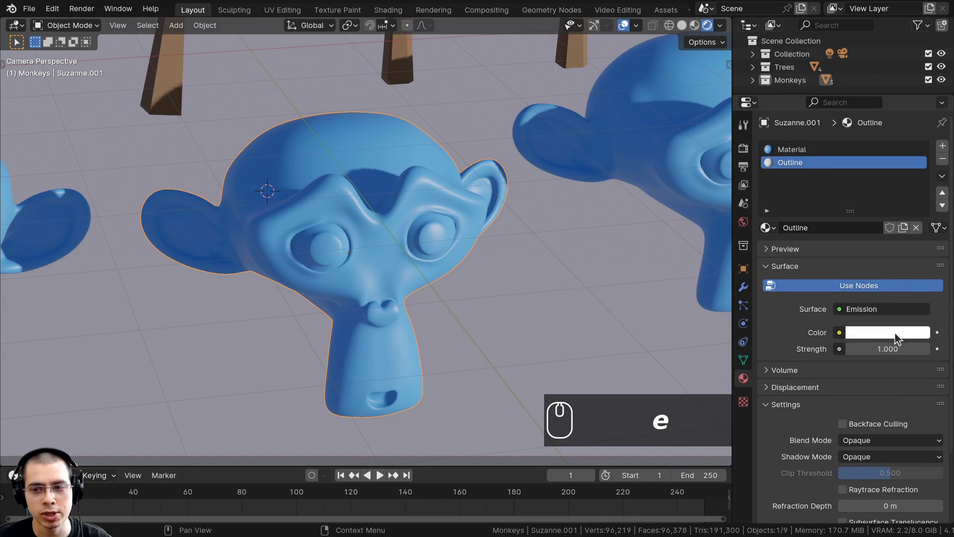
click(853, 333)
drag(922, 147, 919, 240)
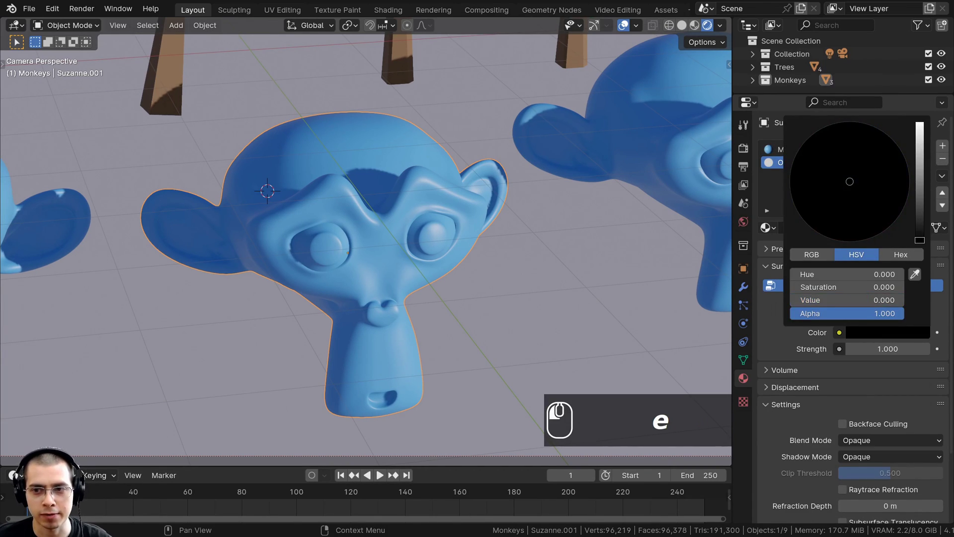
click(874, 332)
drag(860, 162, 791, 192)
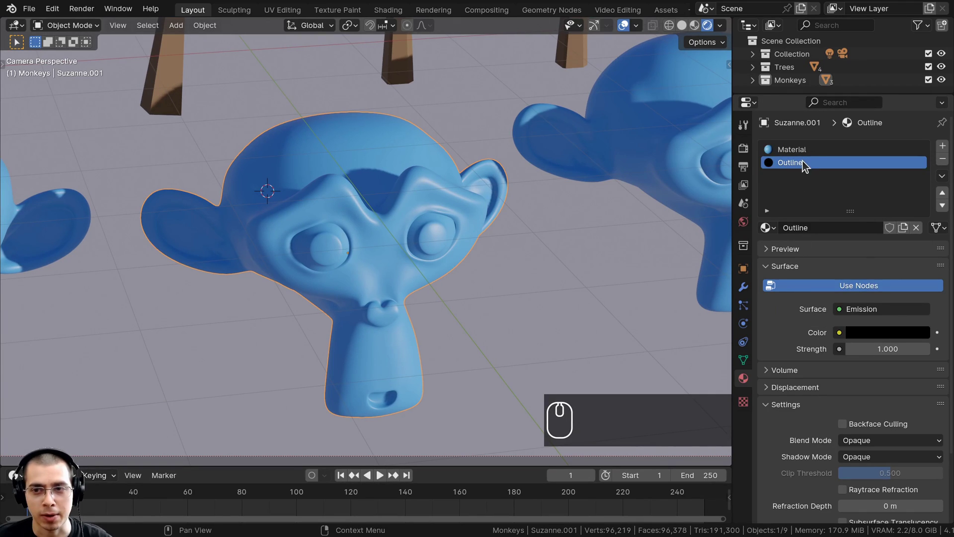
scroll(759, 338, down, 4)
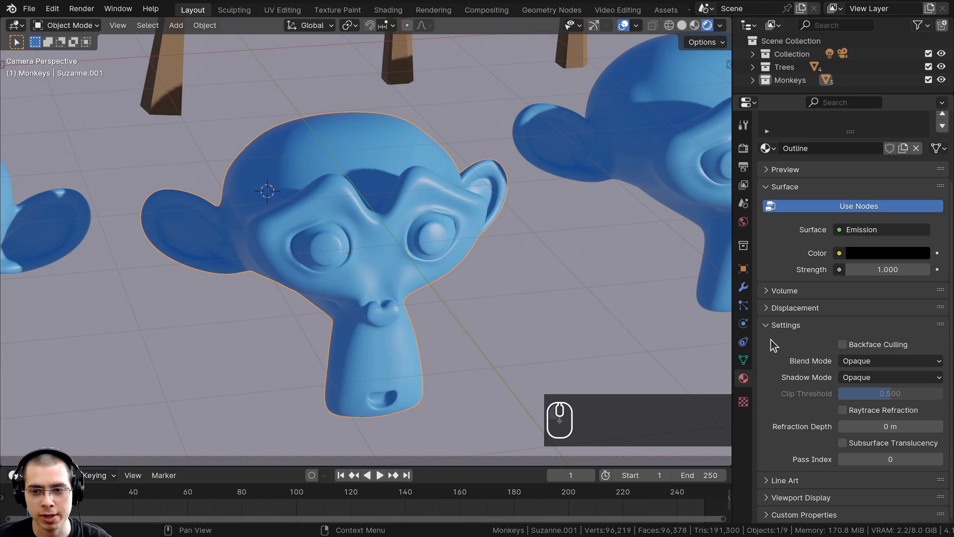
click(842, 345)
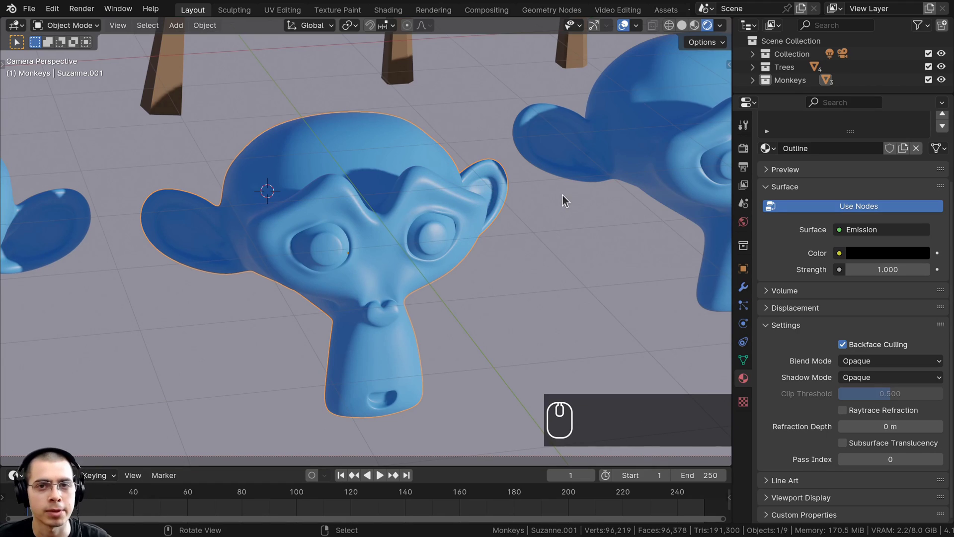
key(ctrl+b)
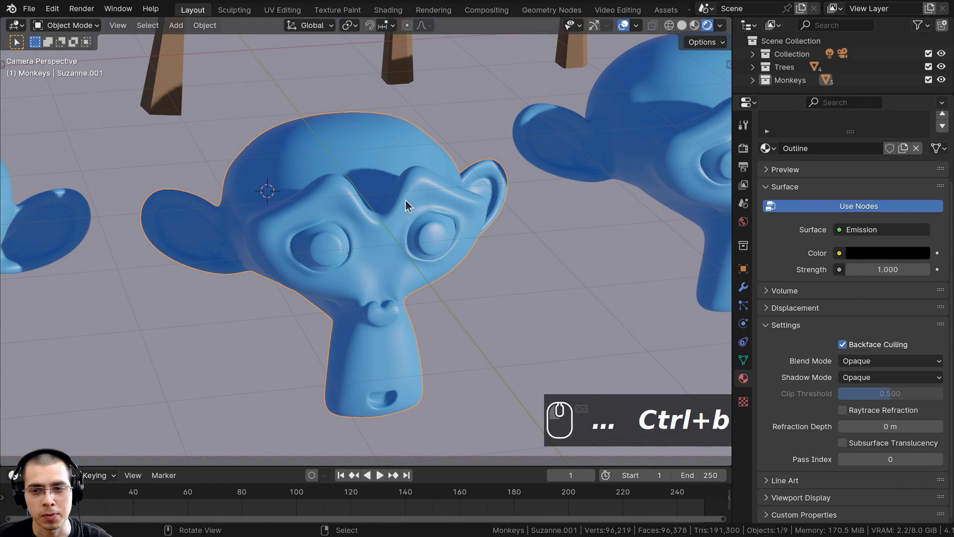
Add a Solidify modifier to the monkey and enable Flip under Normals
click(743, 288)
click(793, 172)
text(sol)
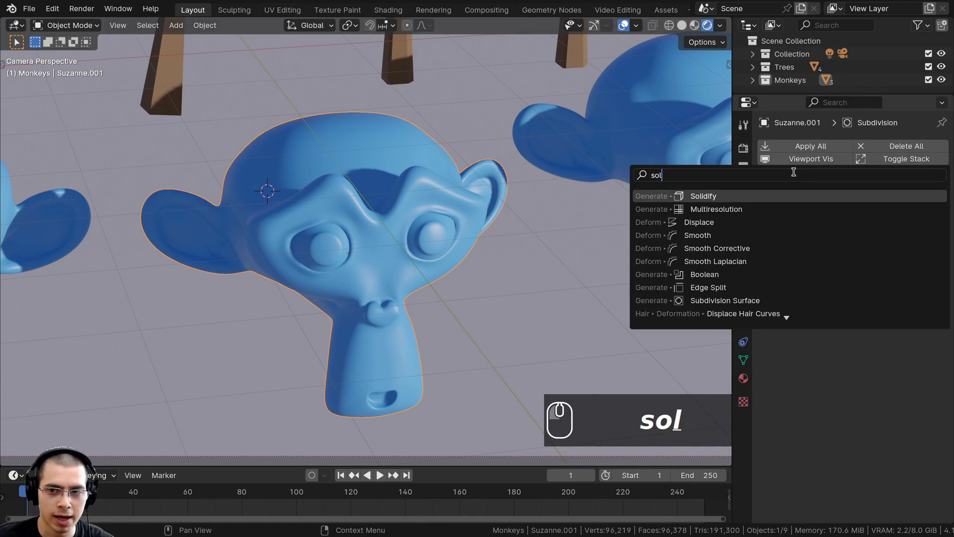
key(Return)
scroll(419, 234, down, 4)
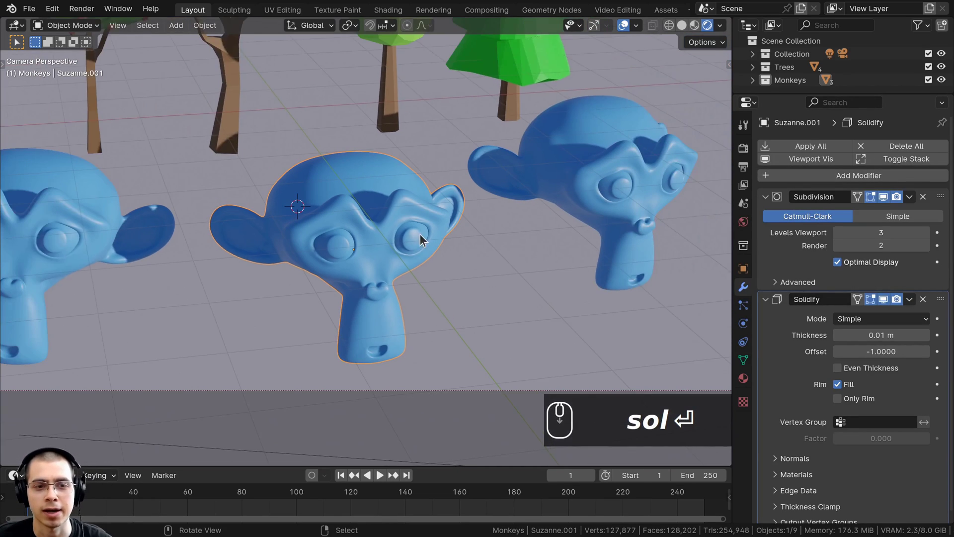
scroll(608, 268, up, 4)
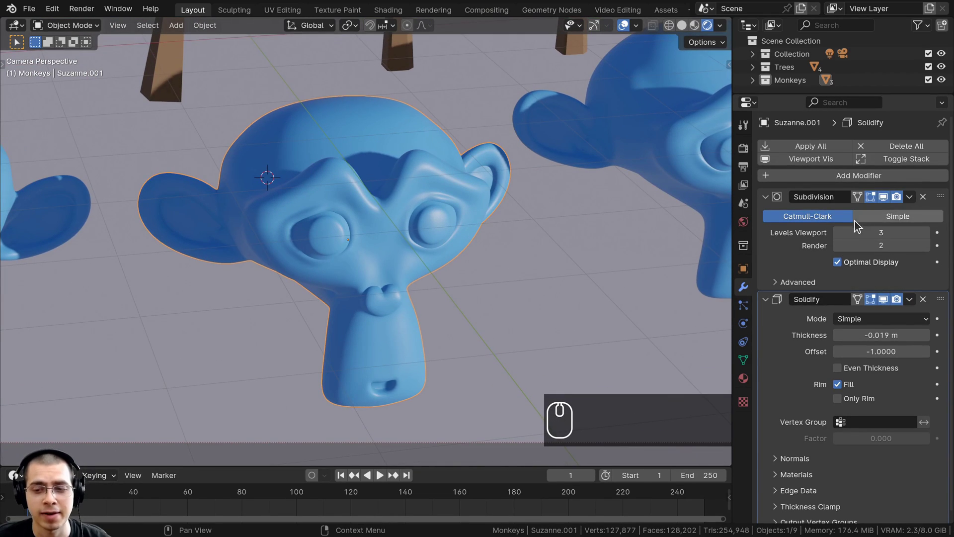
scroll(801, 422, down, 1)
click(777, 450)
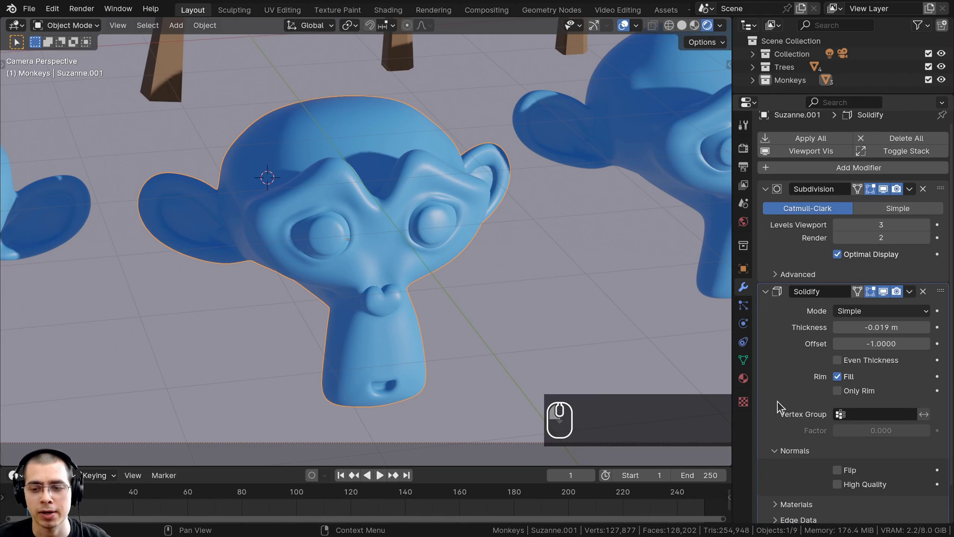
scroll(780, 428, down, 2)
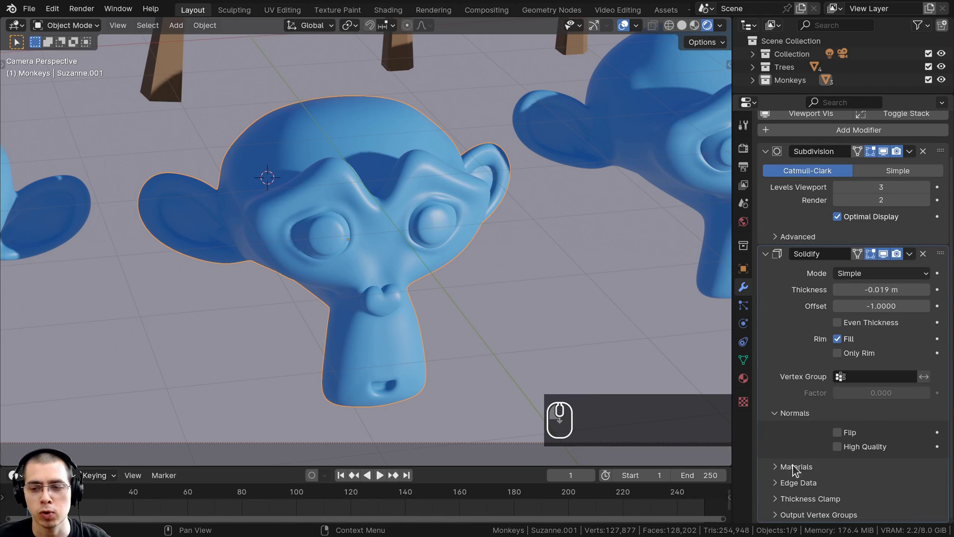
click(836, 432)
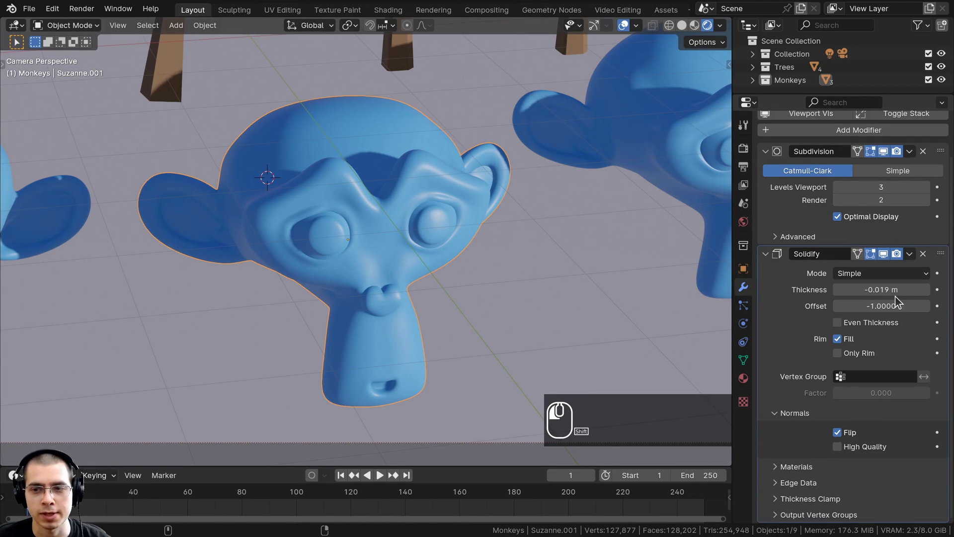
key(ctrl+b)
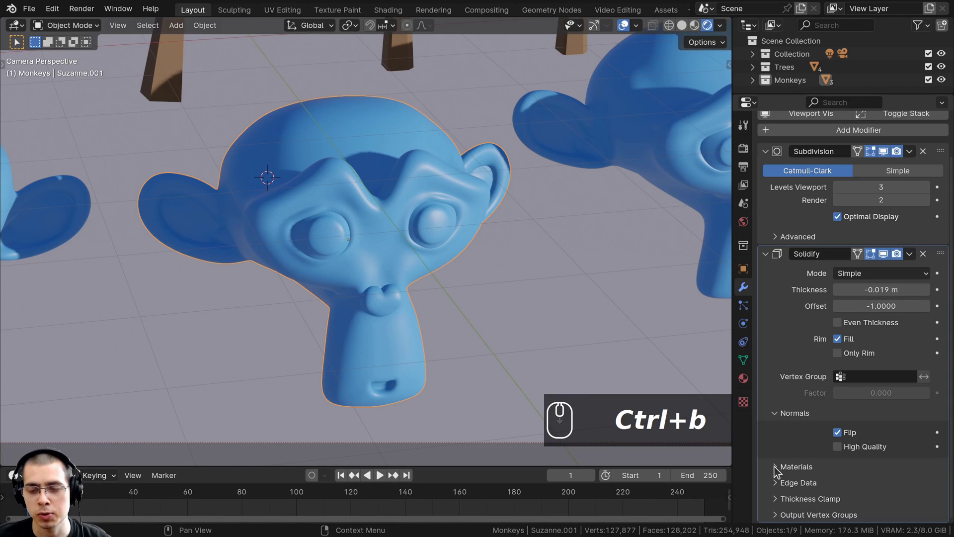
Check the monkey's material slots: the blue Material and the black Outline emission
click(776, 467)
scroll(786, 296, down, 2)
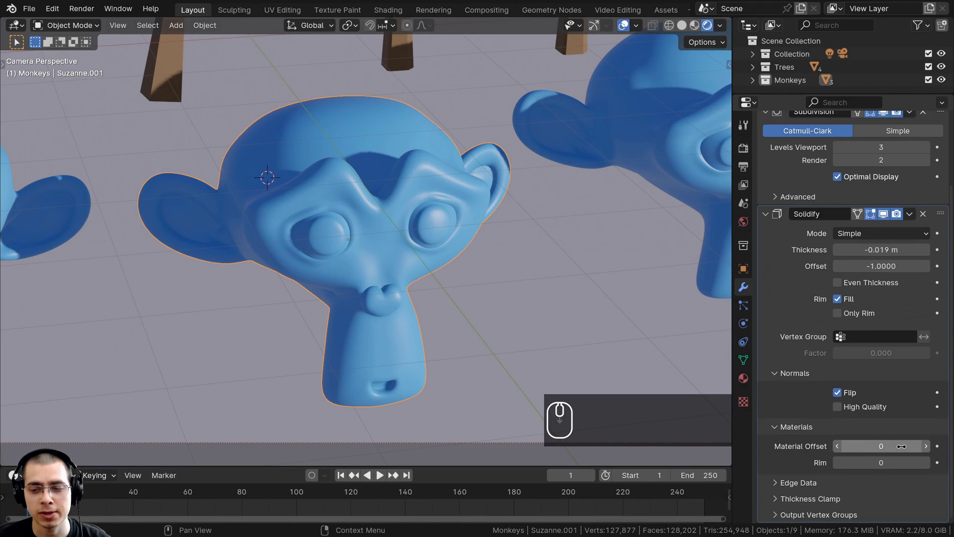
click(744, 378)
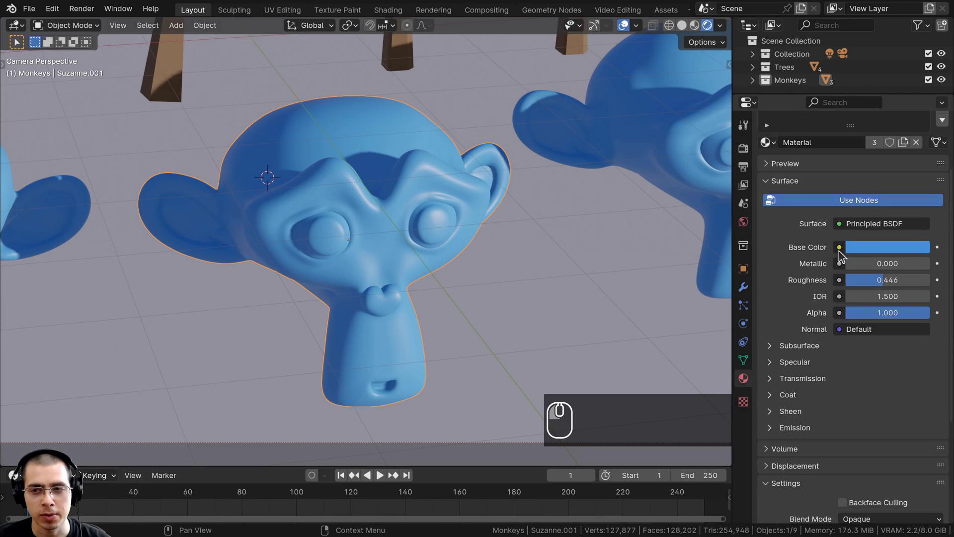
scroll(814, 209, up, 4)
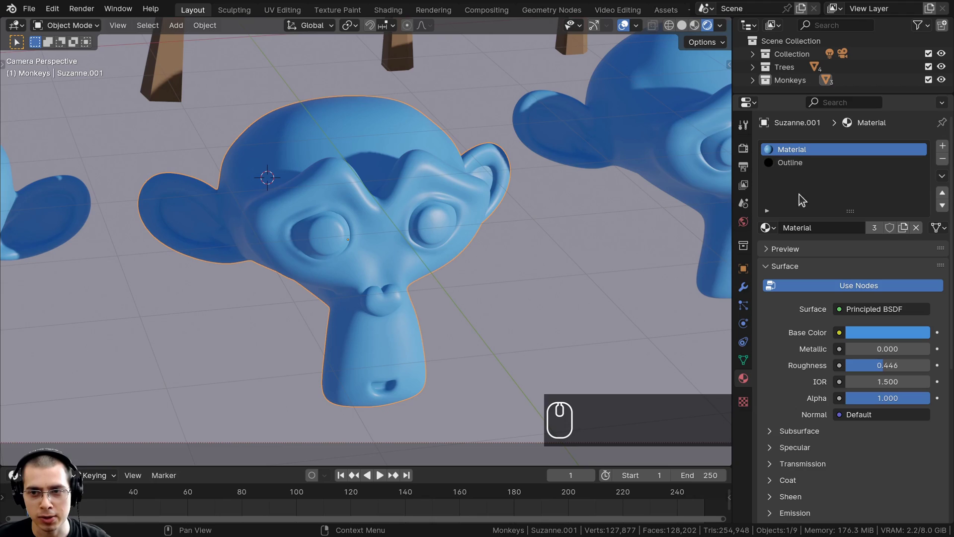
click(794, 165)
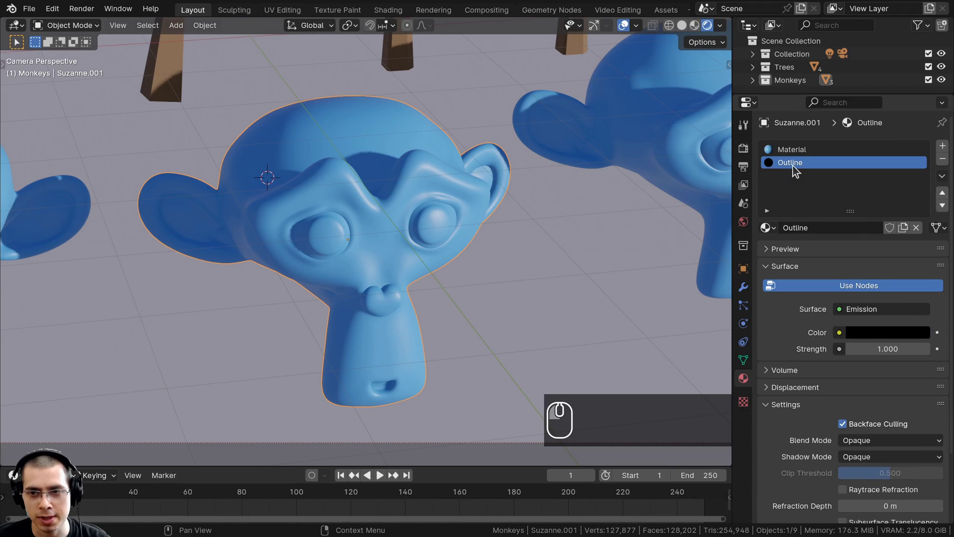
click(791, 151)
click(792, 162)
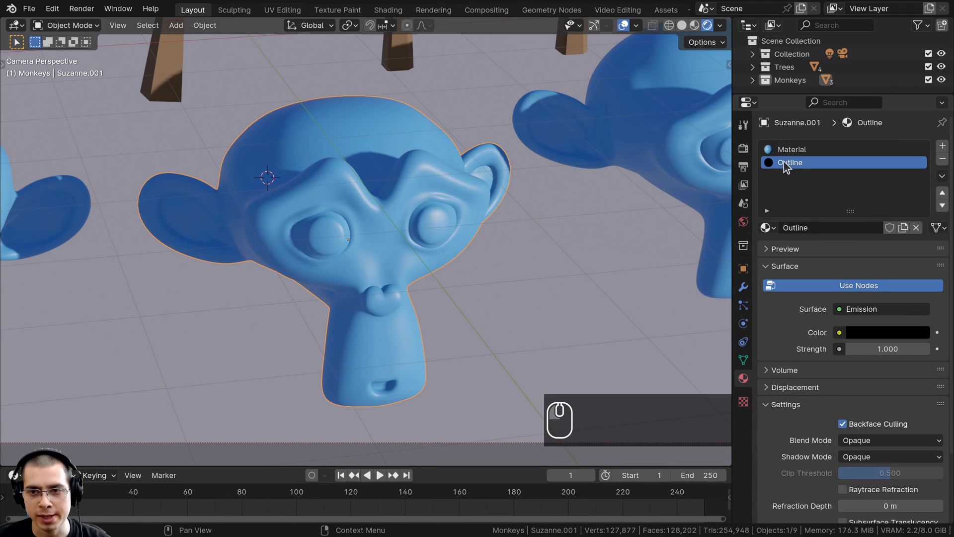
Set the Solidify Material Offset to 1 so the shell uses Outline, and thin it
click(743, 287)
scroll(801, 338, down, 3)
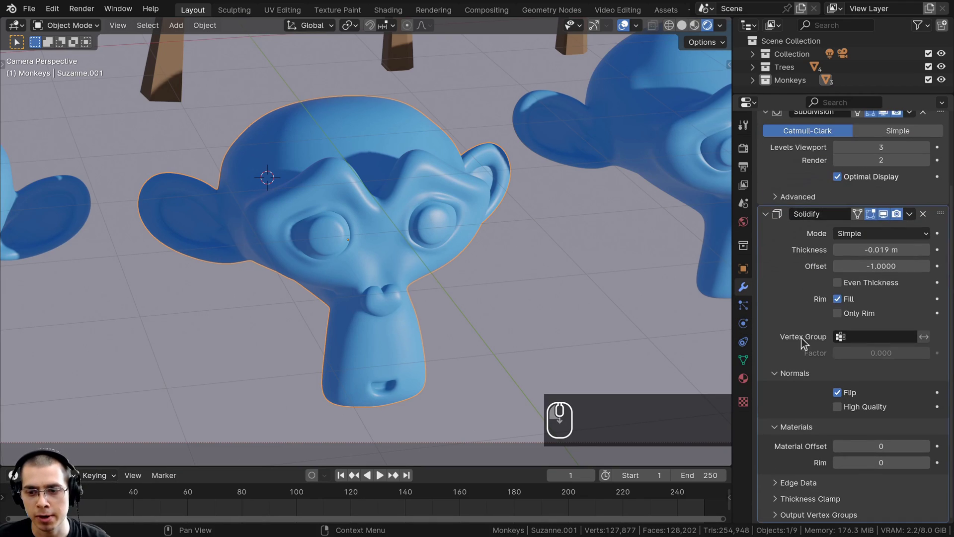
click(925, 445)
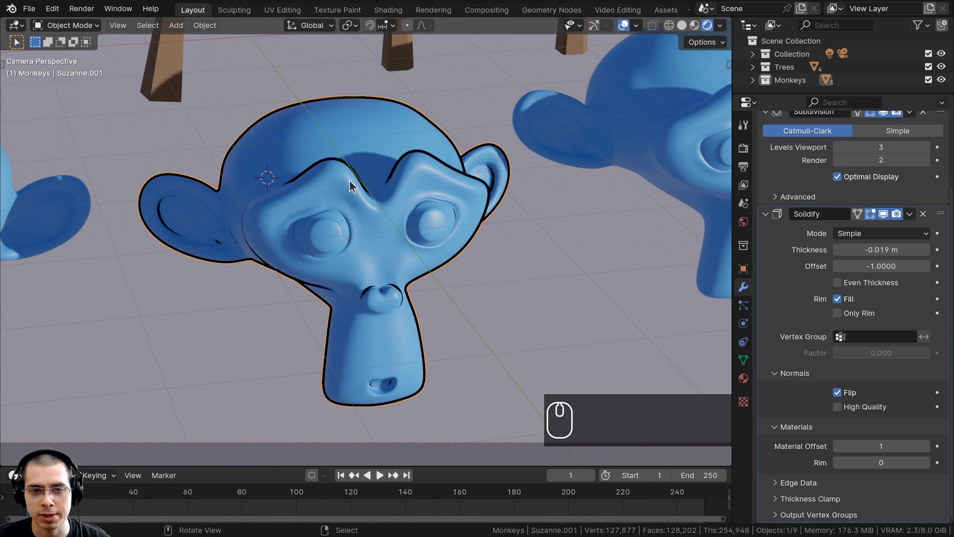
scroll(413, 131, up, 3)
mouse_move(879, 249)
shift+mouse_down()
mouse_move(919, 249)
mouse_move(893, 249)
shift+mouse_up()
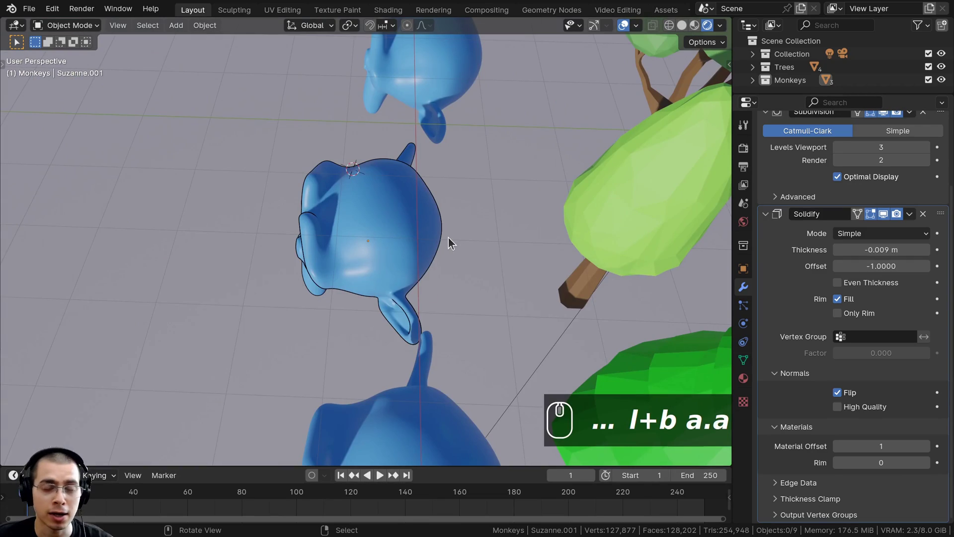
Set the Solidify thickness to -0.009 m and orbit to inspect the monkey's outline
middle_drag(376, 218, 360, 260)
scroll(360, 261, down, 5)
scroll(360, 261, up, 6)
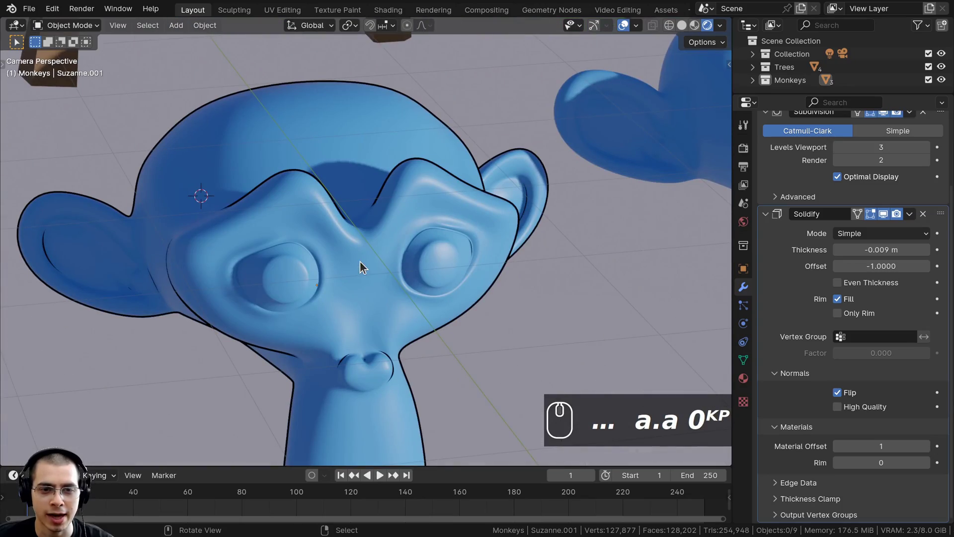
scroll(323, 267, down, 5)
scroll(389, 359, up, 5)
shift+middle_drag(389, 358, 353, 187)
mouse_move(352, 187)
middle_down()
mouse_move(374, 149)
mouse_move(503, 103)
mouse_move(548, 199)
mouse_move(357, 195)
mouse_move(341, 178)
mouse_move(385, 303)
middle_up()
Switch the viewport to Rendered shading and orbit around the monkeys
key(z)
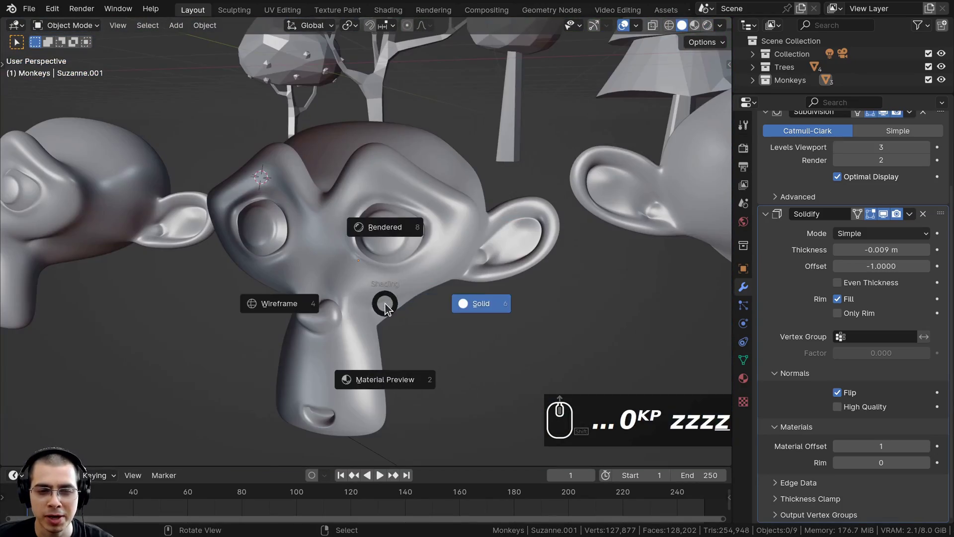
click(383, 169)
middle_drag(441, 314, 472, 217)
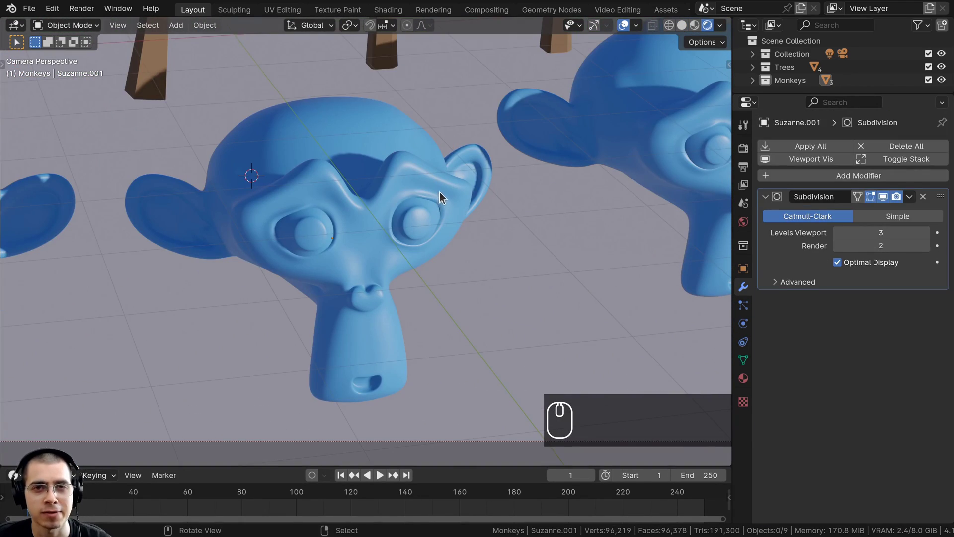
shift+middle_drag(440, 192, 419, 151)
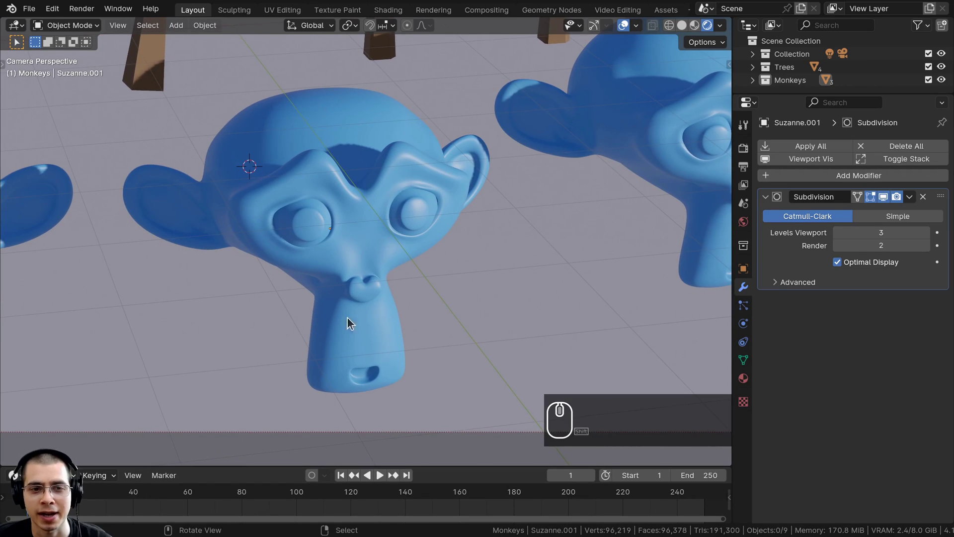
Enable Freestyle in Render Properties and render the frame
click(743, 148)
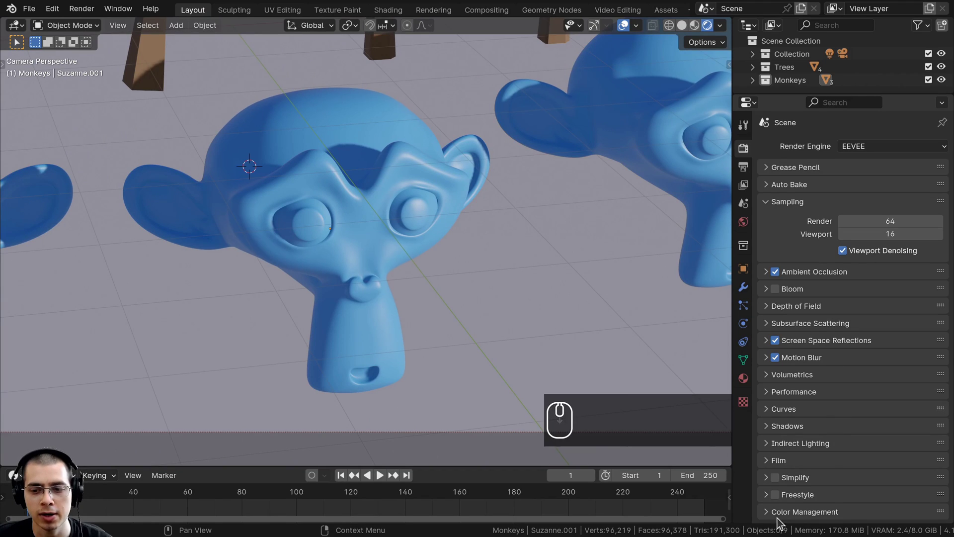
click(766, 494)
scroll(778, 456, down, 2)
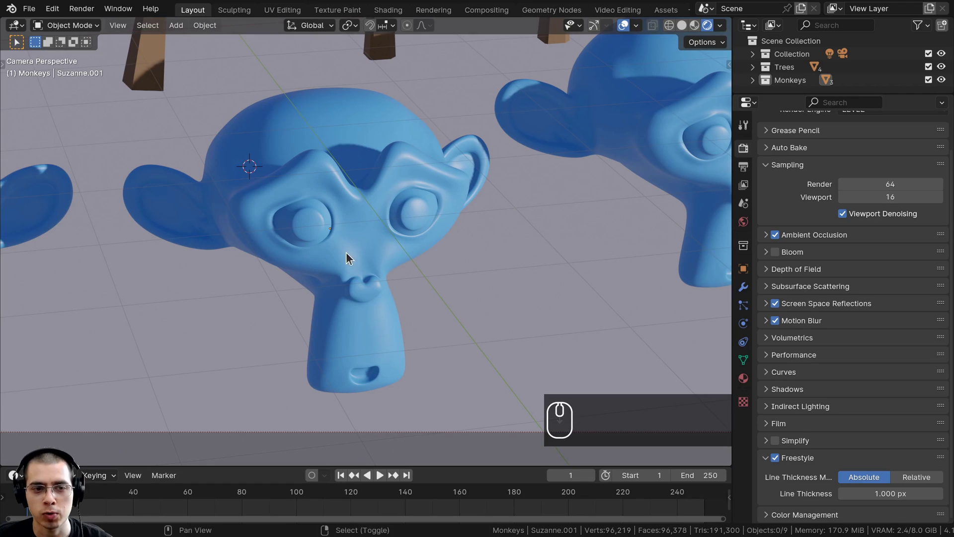
shift+middle_drag(346, 251, 360, 223)
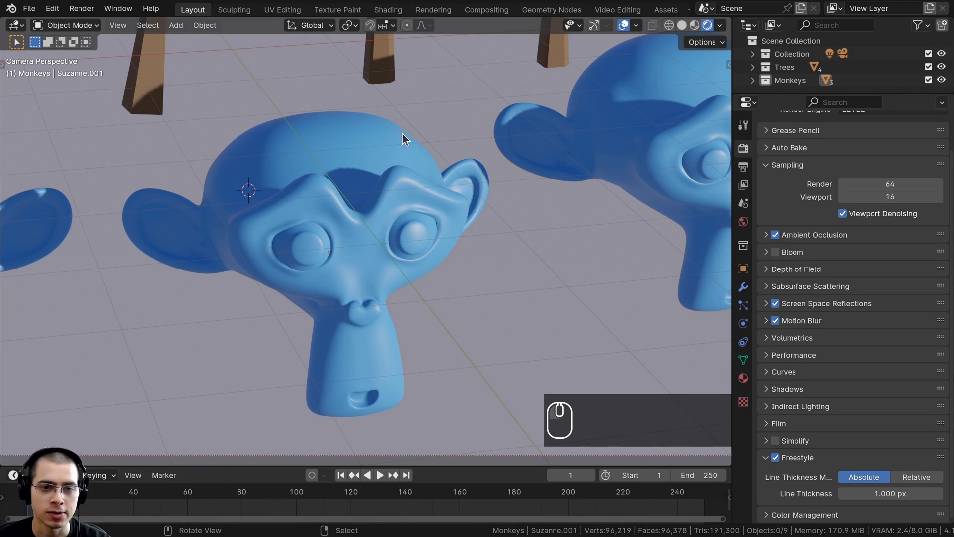
click(82, 9)
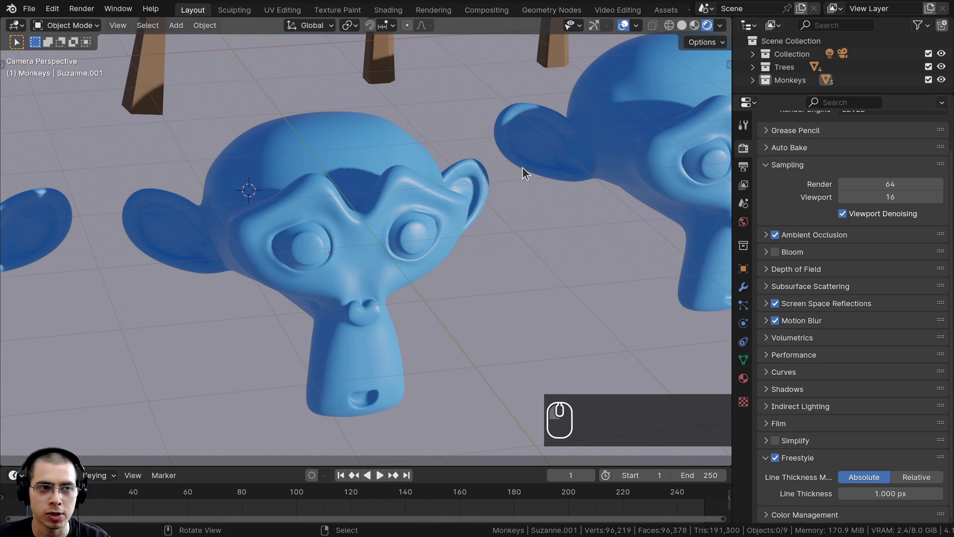
key(F12)
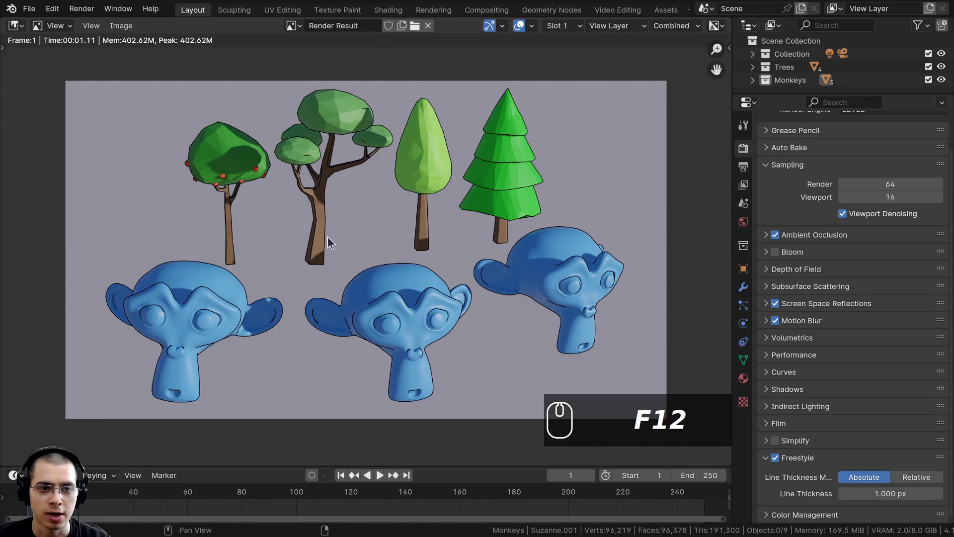
Raise Freestyle Line Thickness to 1.360 px and re-render
scroll(433, 393, up, 5)
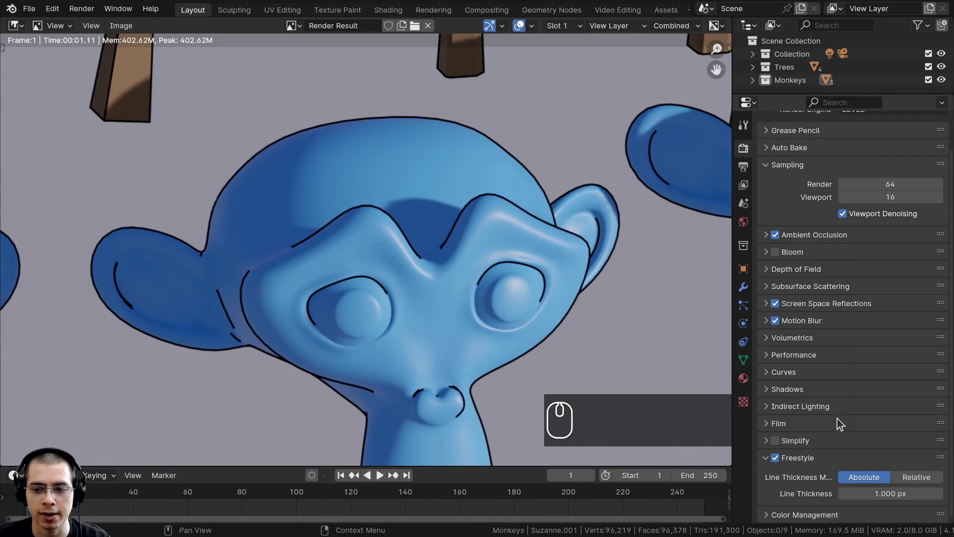
scroll(819, 470, down, 1)
drag(941, 458, 934, 234)
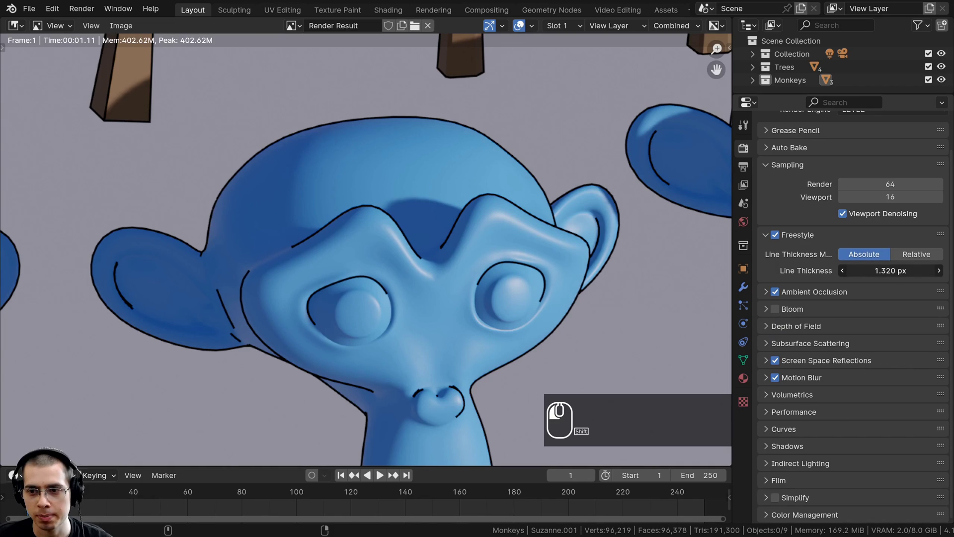
shift+drag(890, 270, 894, 270)
key(F12)
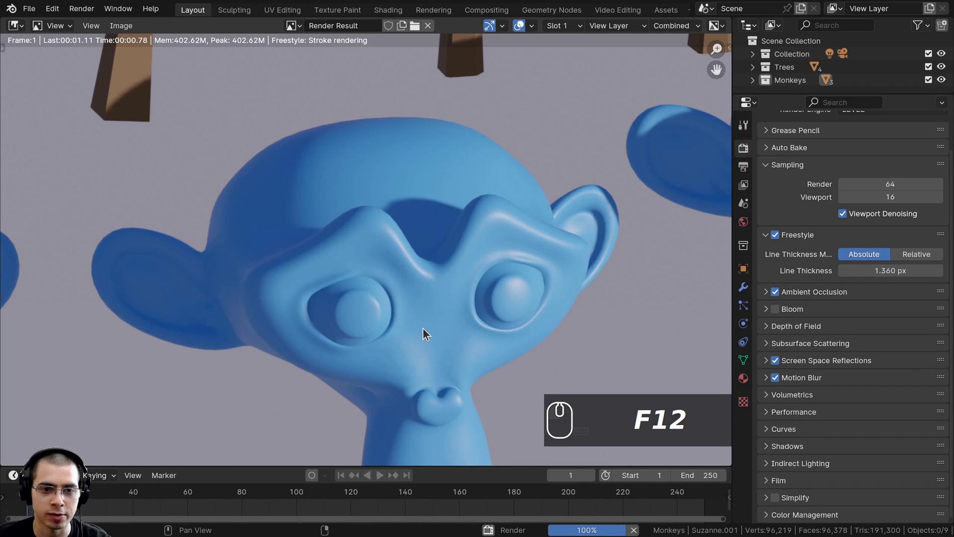
scroll(376, 188, down, 5)
scroll(377, 240, up, 4)
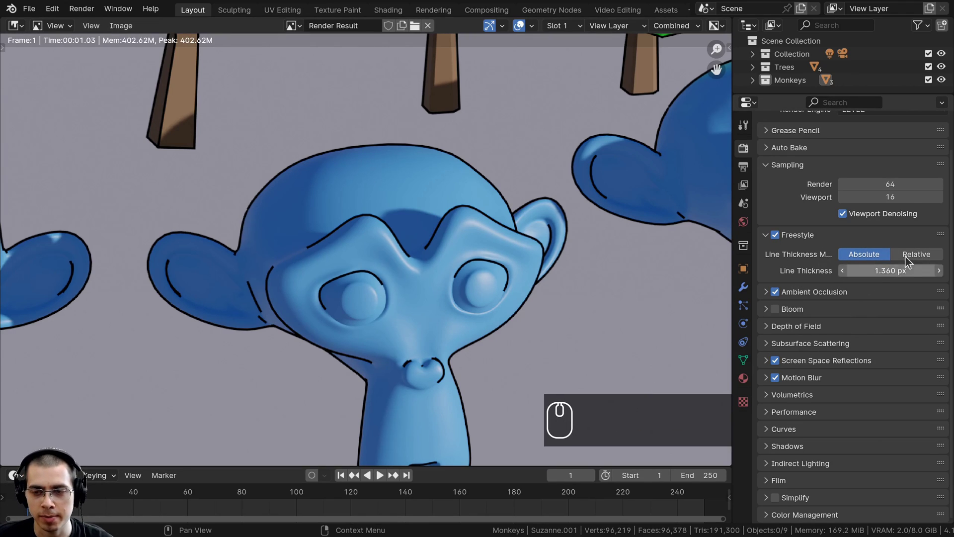
Show the view layer's Freestyle edge detection settings, collapsing the passes and line set panels
click(744, 186)
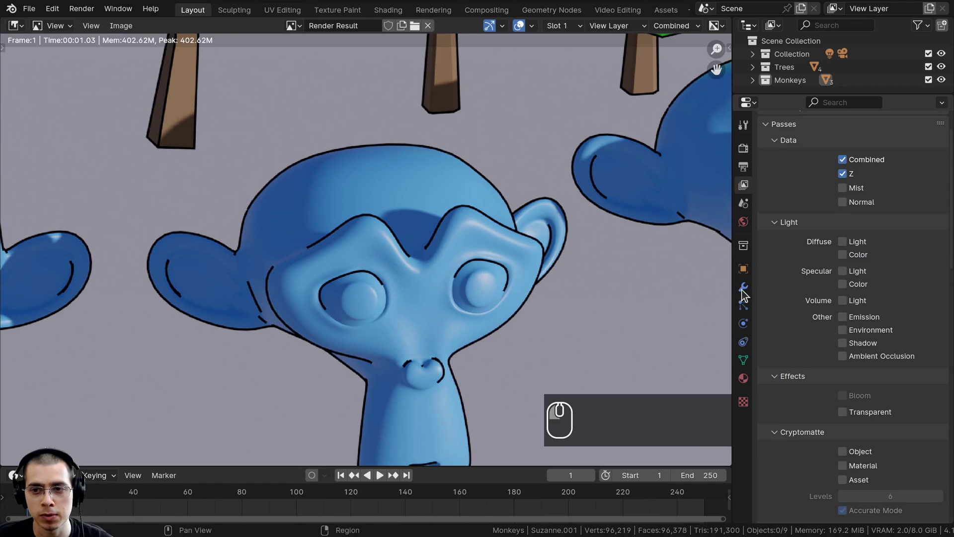
scroll(861, 254, up, 2)
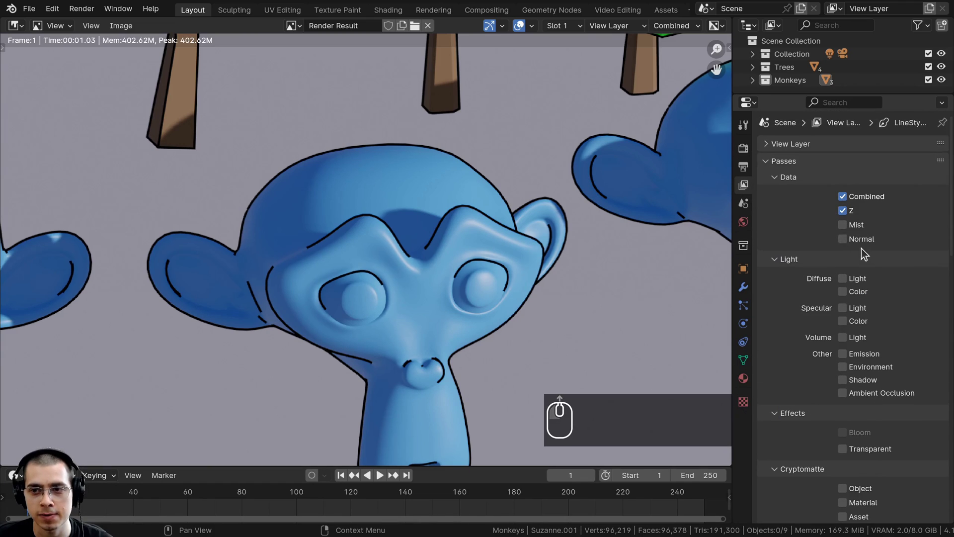
click(767, 170)
click(763, 179)
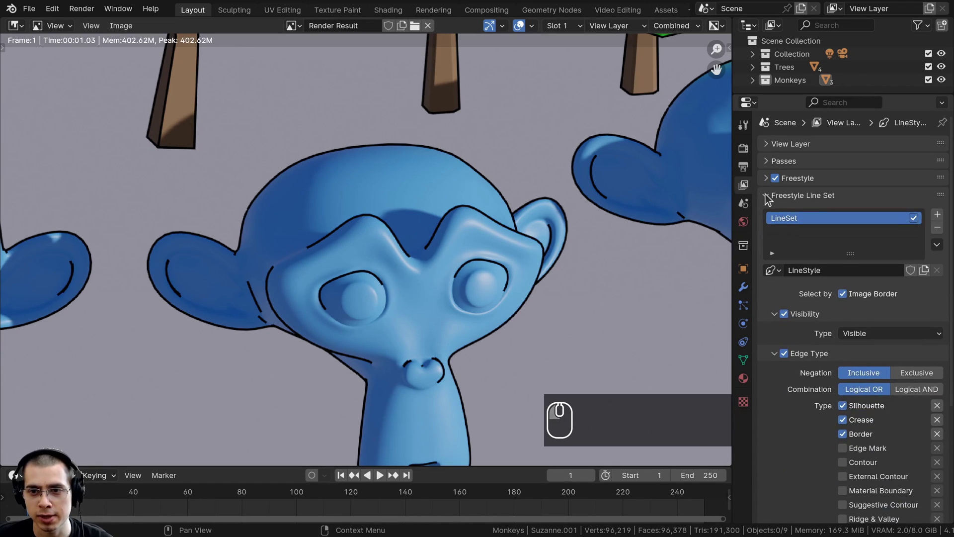
click(767, 196)
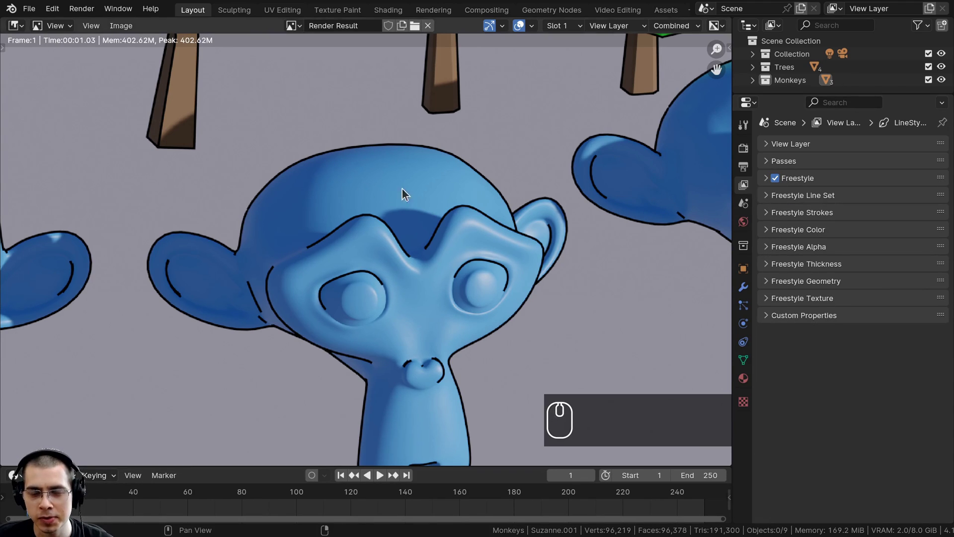
click(767, 179)
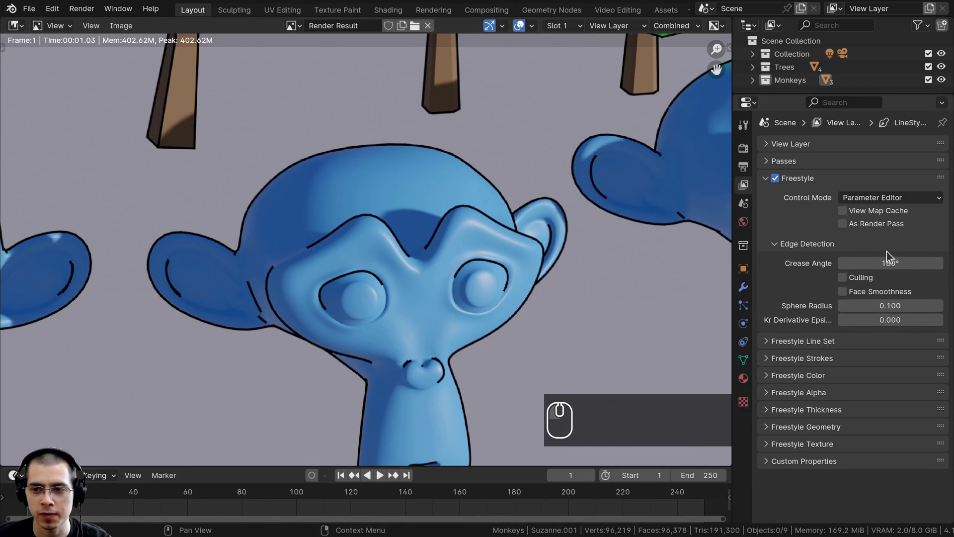
Render the scene with the crease angle at 180° and inspect the trees
key(F12)
scroll(440, 263, down, 4)
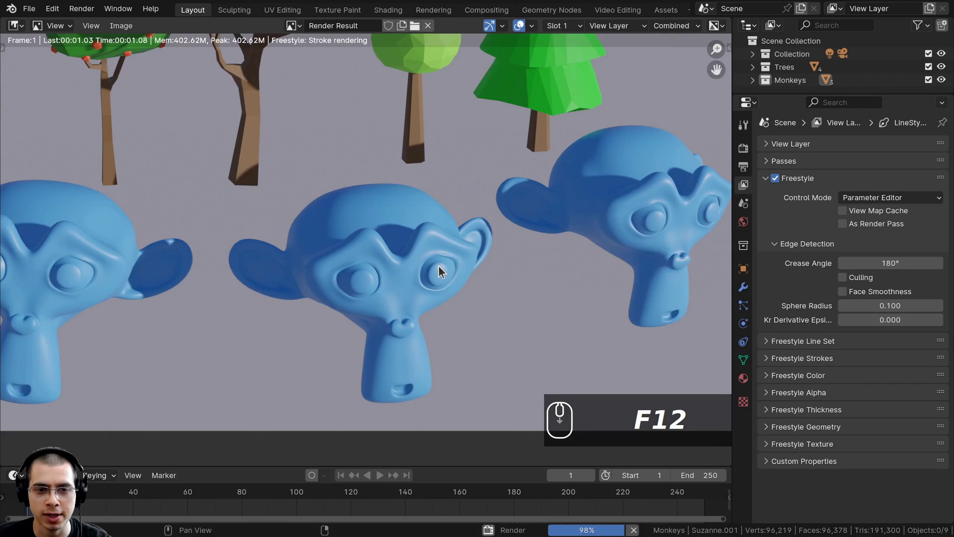
scroll(610, 258, up, 2)
middle_drag(359, 269, 358, 364)
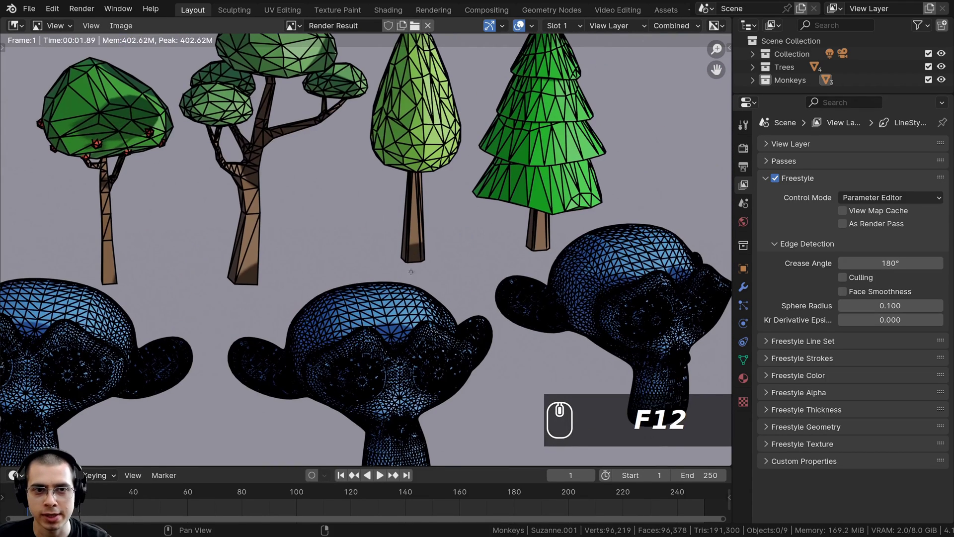
scroll(409, 119, up, 4)
scroll(414, 192, down, 4)
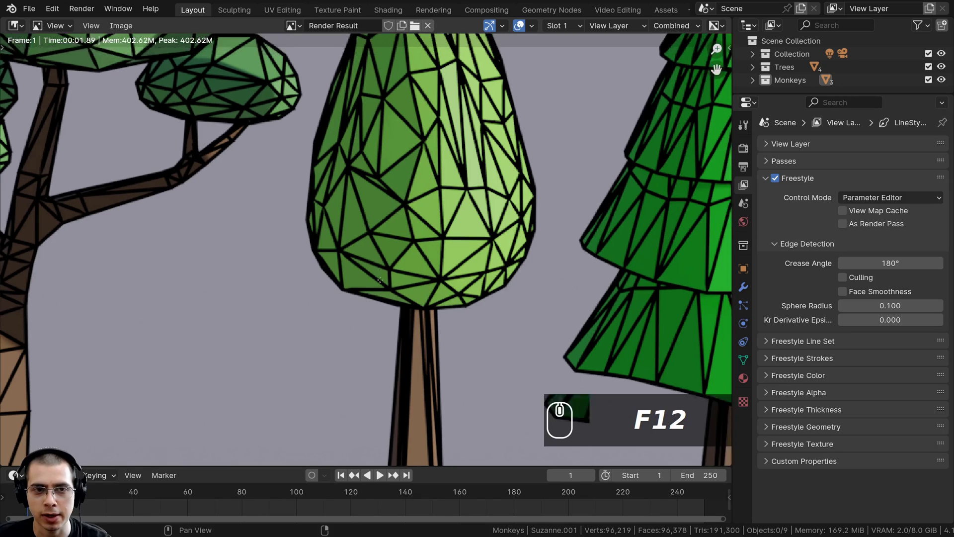
scroll(325, 243, up, 3)
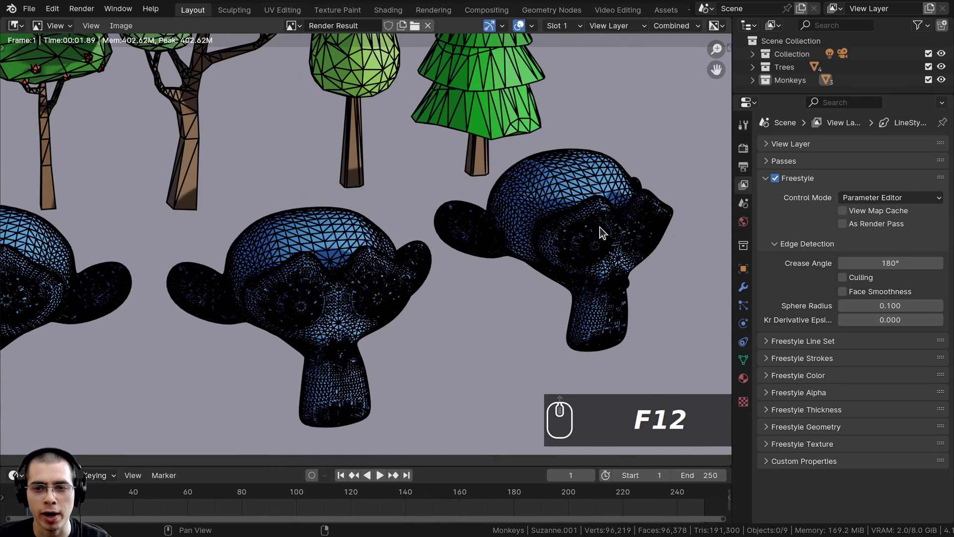
Lower the Freestyle crease angle to 83.3° and re-render, framing the middle monkey
drag(890, 263, 888, 264)
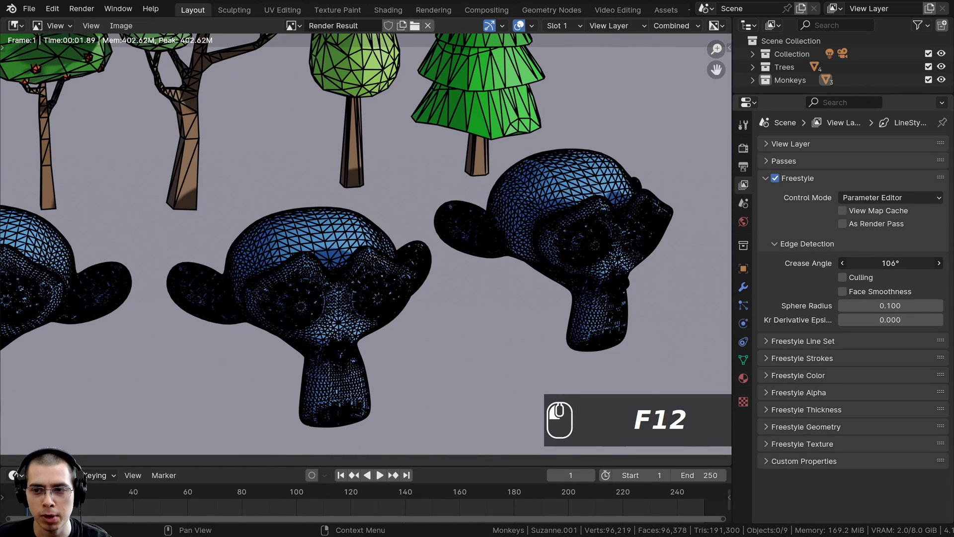
key(F12)
scroll(433, 101, up, 3)
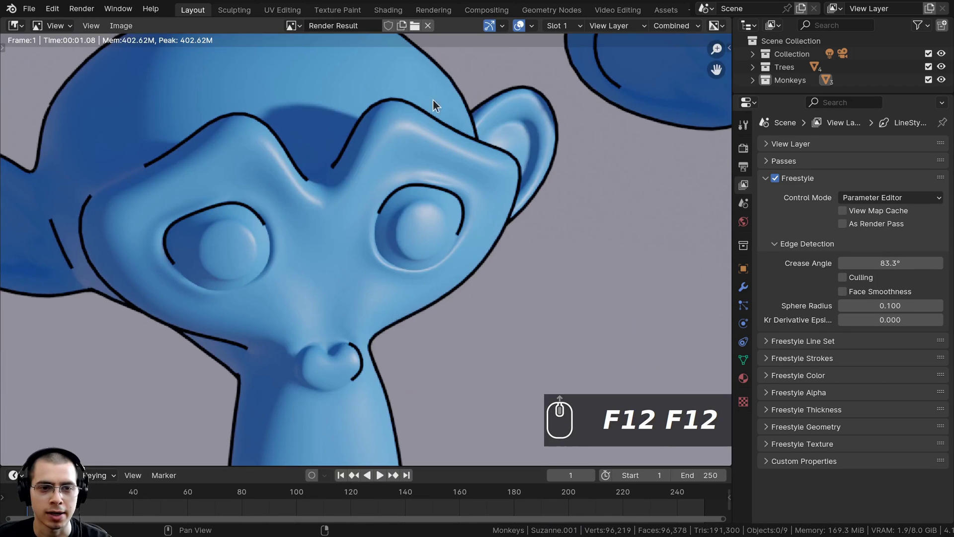
middle_drag(476, 125, 498, 231)
scroll(413, 170, down, 2)
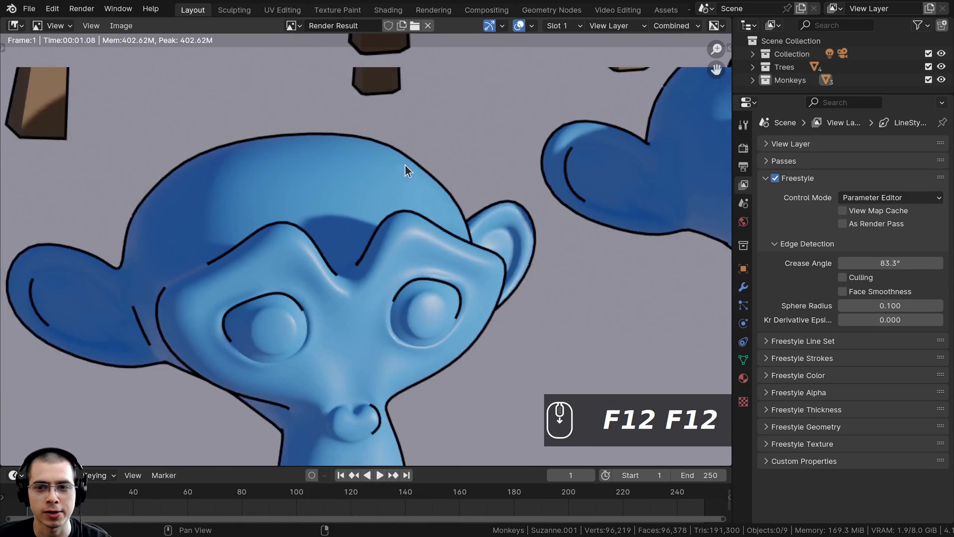
middle_drag(405, 166, 424, 206)
Test-render the outlines with a white base colour, then return them to black and re-render
click(766, 375)
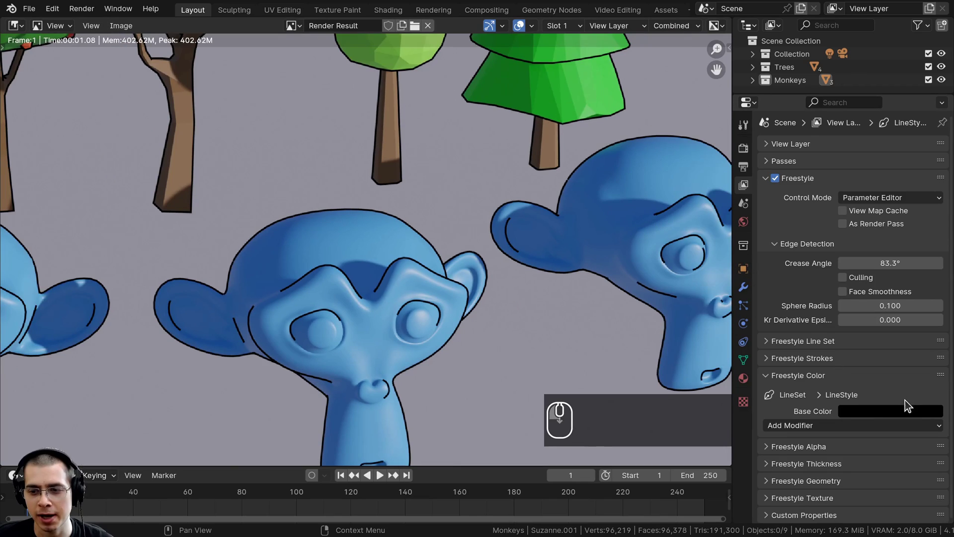
click(884, 411)
drag(936, 318, 936, 218)
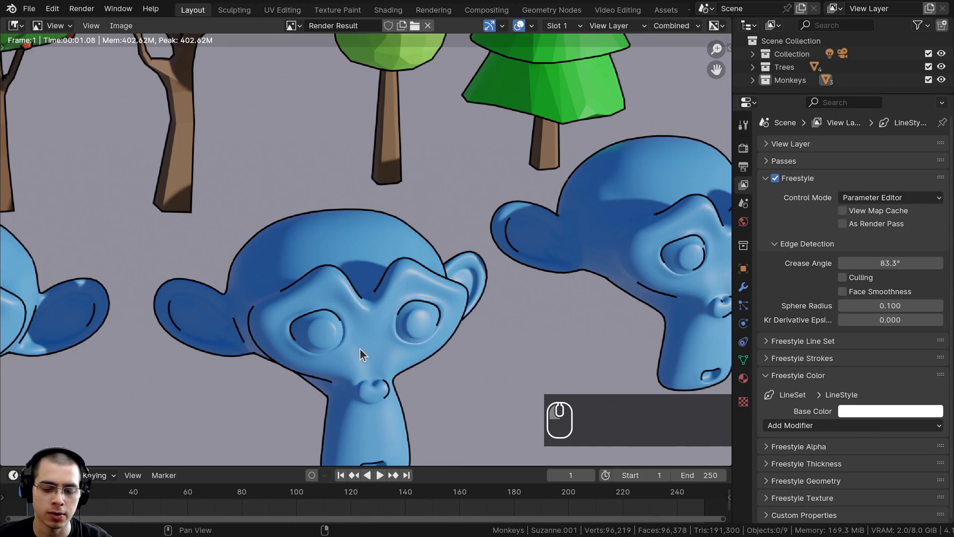
key(F12)
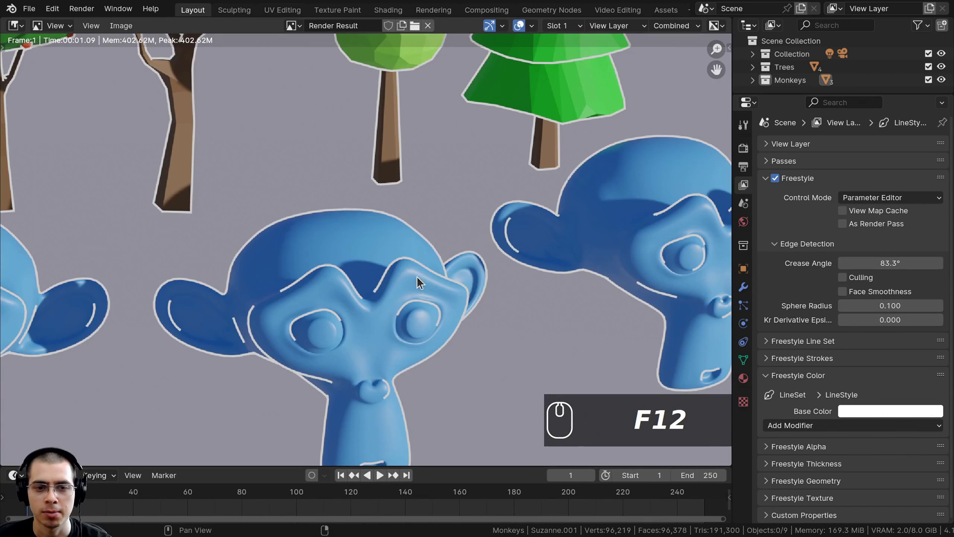
scroll(416, 276, down, 3)
click(871, 411)
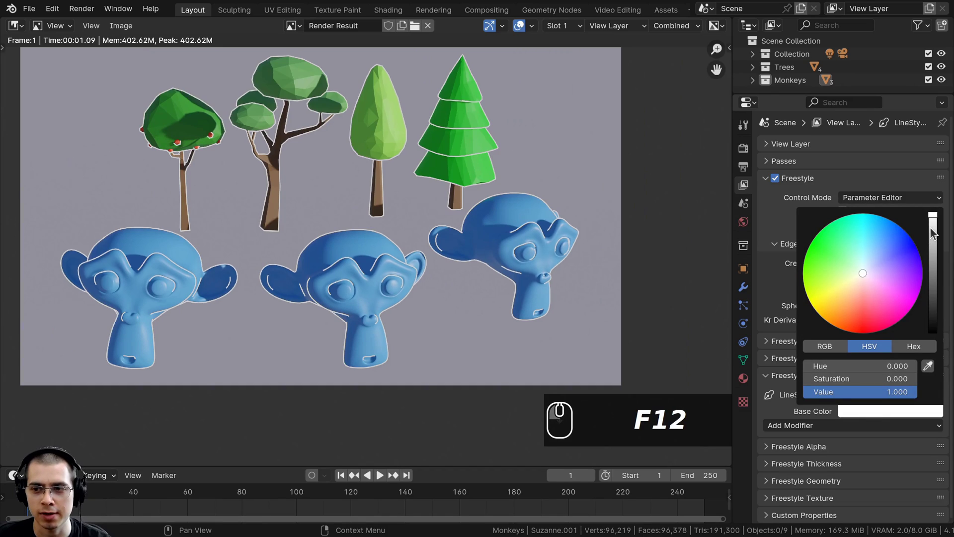
drag(929, 228, 929, 318)
key(F12)
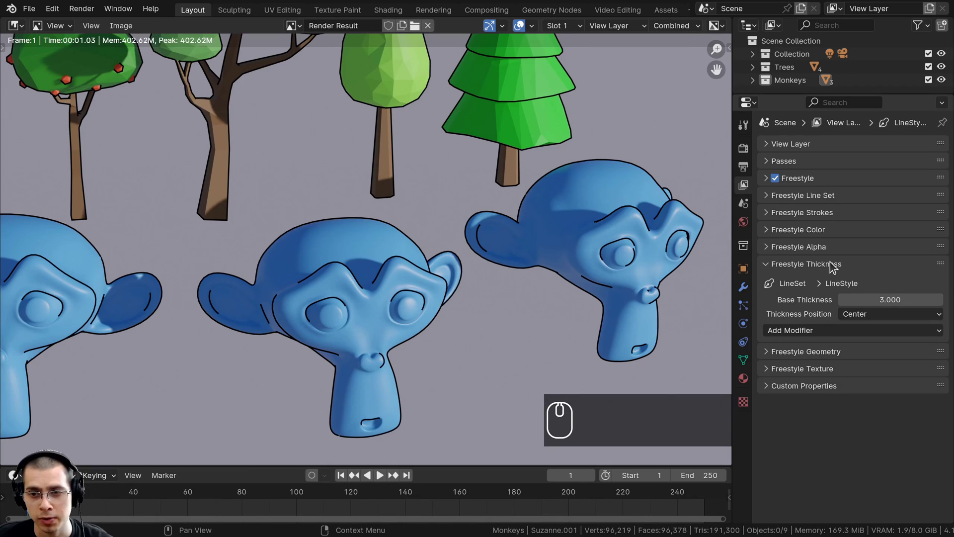
Add a Calligraphy thickness modifier (60°, thickness 1–10) and render the varying-width outlines
click(768, 266)
click(768, 263)
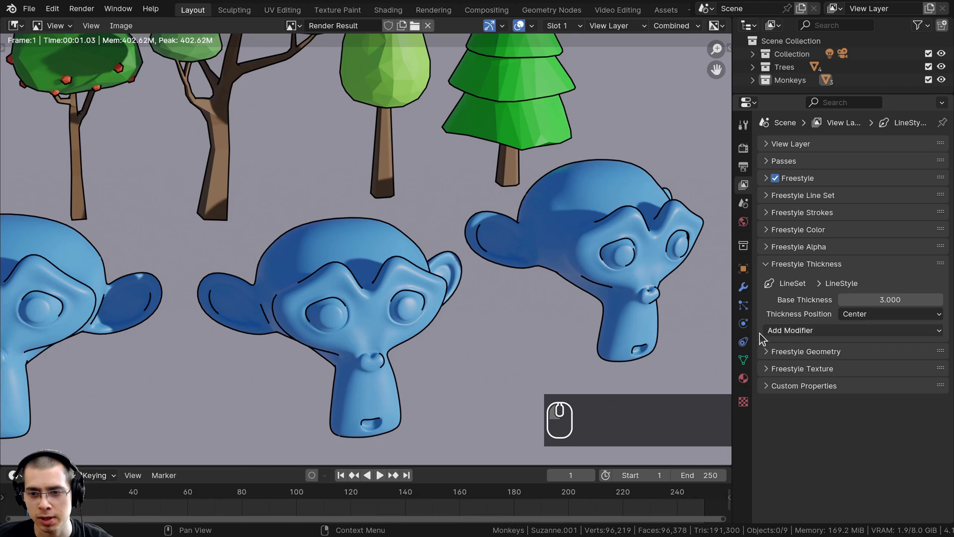
click(812, 329)
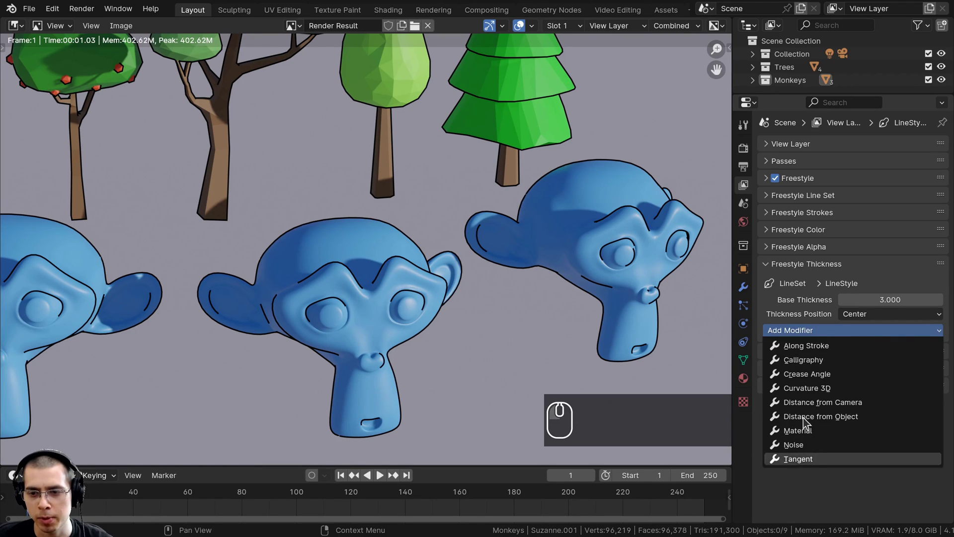
click(802, 361)
key(F12)
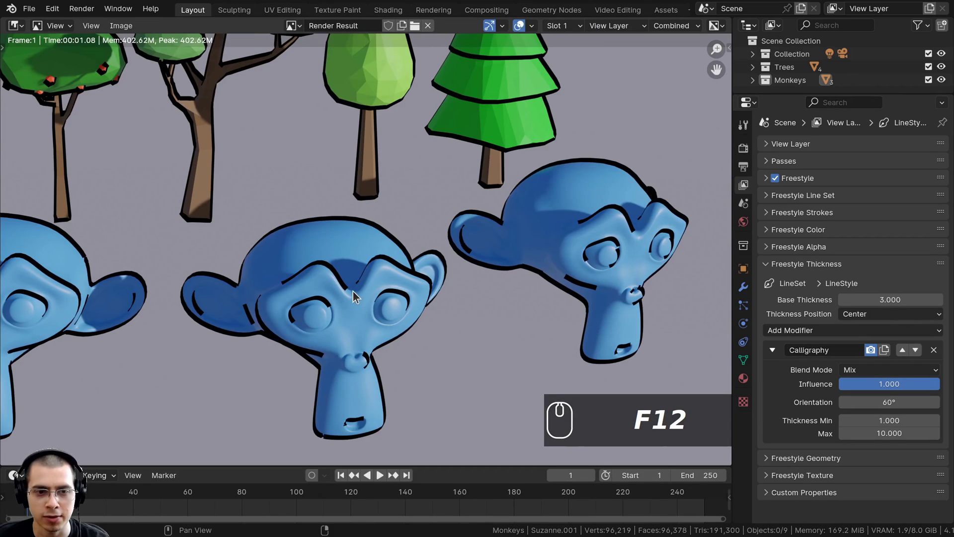
scroll(353, 291, down, 2)
middle_drag(377, 106, 373, 138)
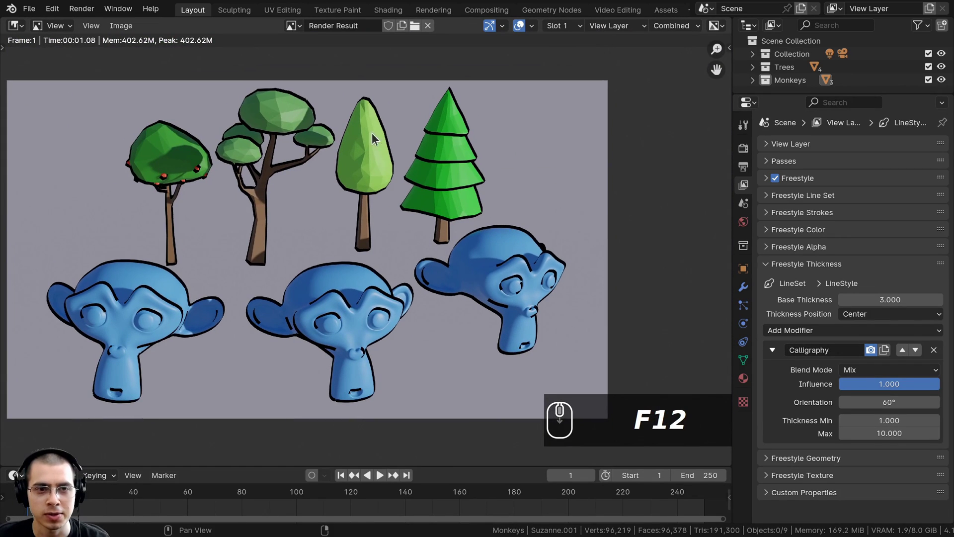
scroll(229, 240, up, 4)
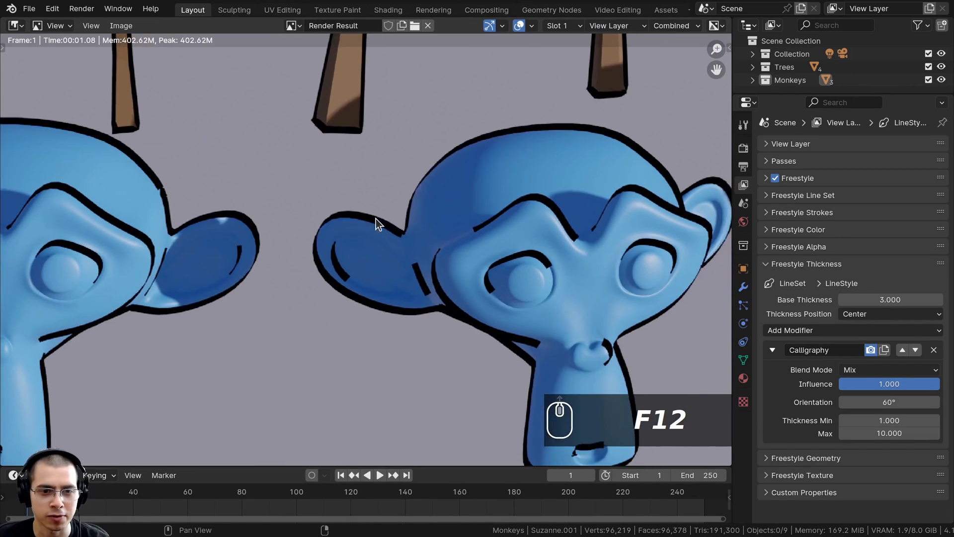
scroll(375, 219, up, 2)
scroll(412, 210, down, 6)
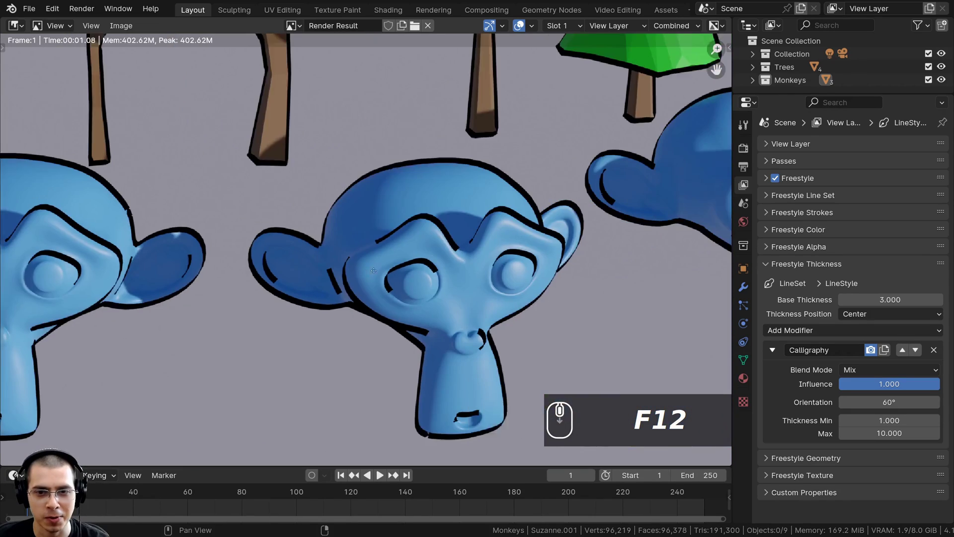
Replace the Calligraphy modifier with a Noise thickness modifier and render
click(933, 351)
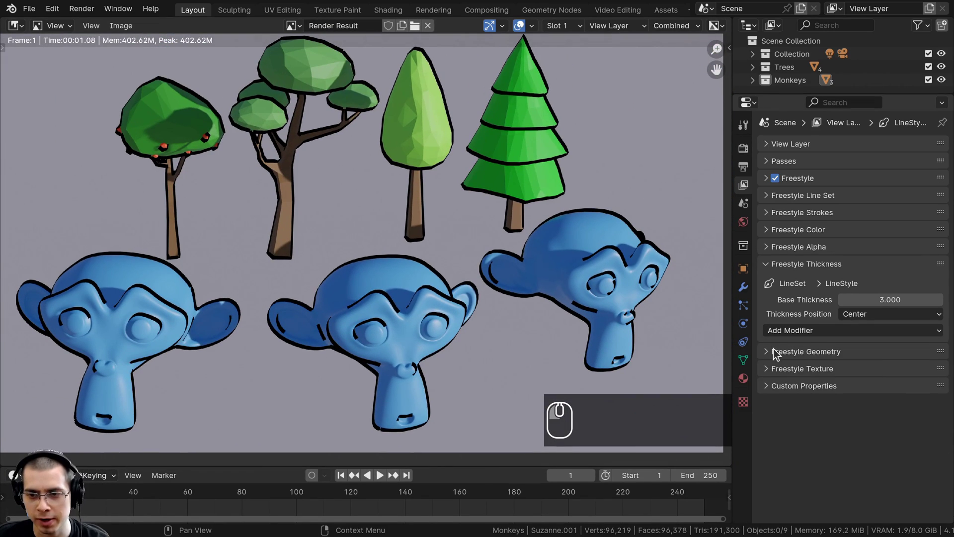
click(774, 333)
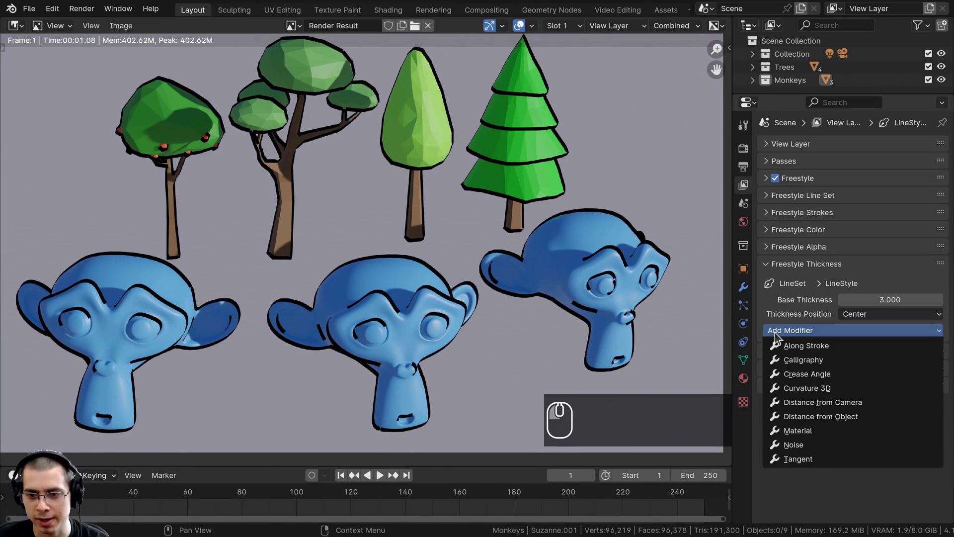
click(793, 444)
key(F12)
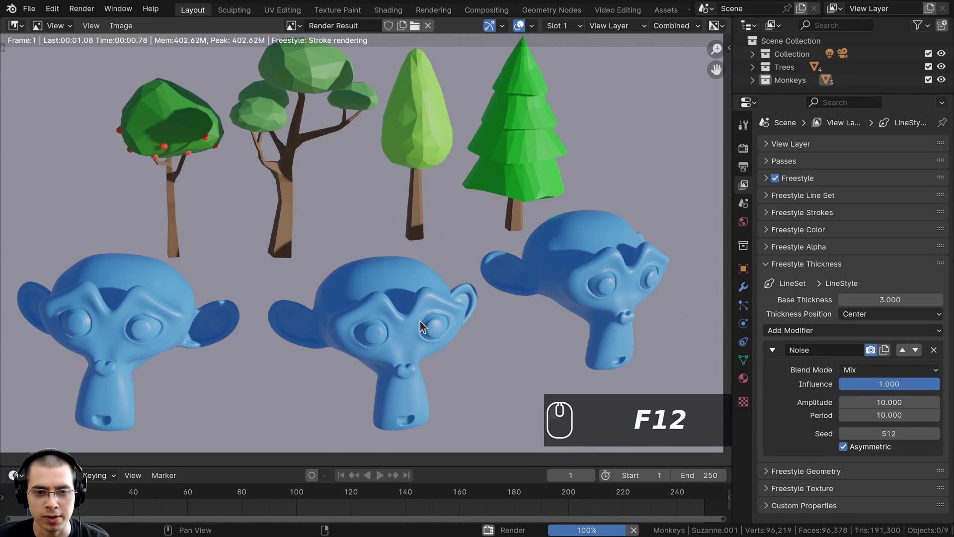
scroll(346, 265, up, 3)
scroll(434, 246, down, 5)
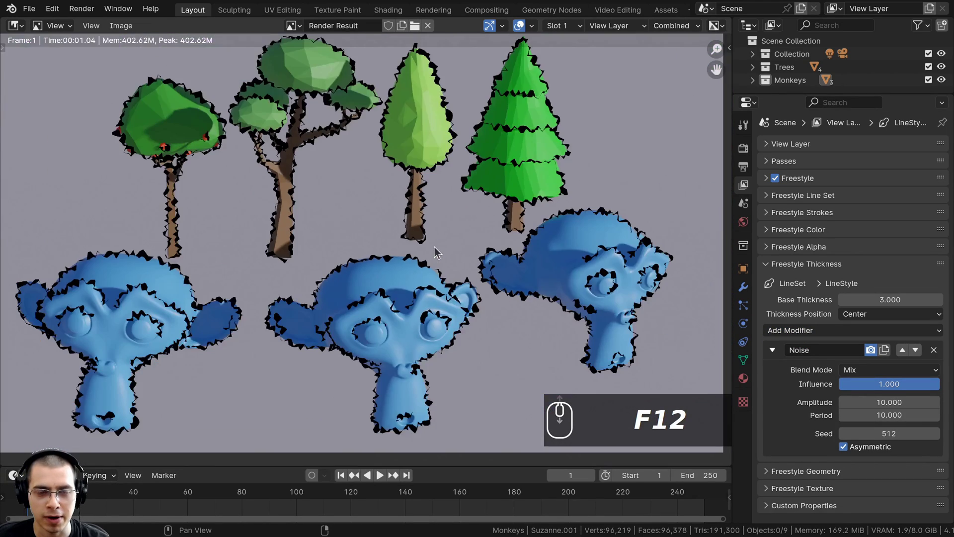
scroll(434, 246, up, 5)
Reduce the Noise influence to about 0.16 and re-render
drag(933, 385, 855, 385)
key(F12)
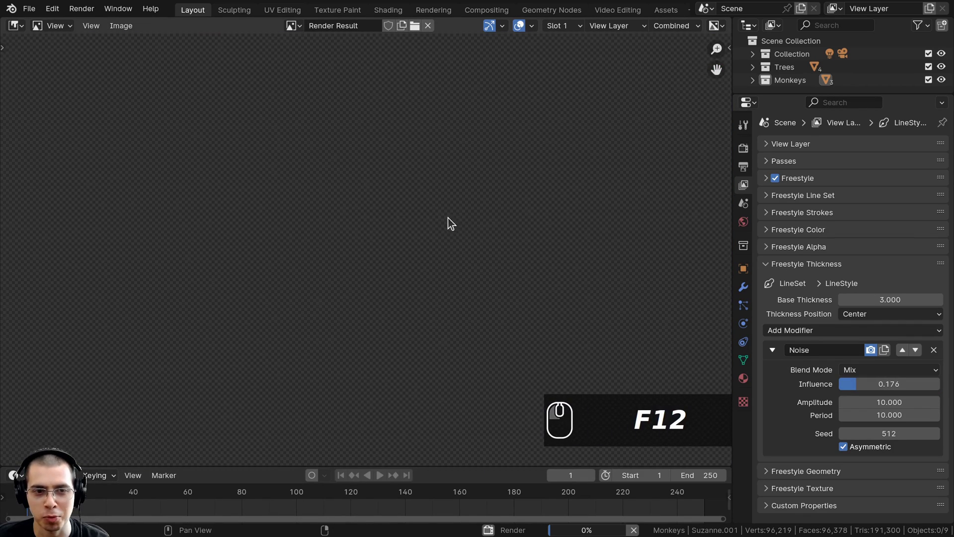
scroll(342, 187, down, 5)
scroll(350, 190, up, 5)
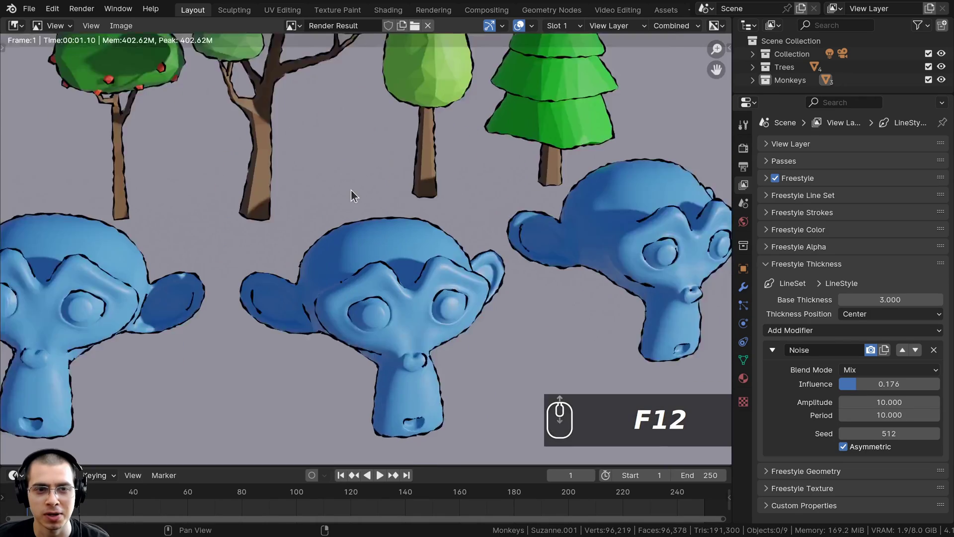
Set the Noise influence to exactly 0.050 and re-render the subtly uneven outlines
click(864, 383)
text(.05)
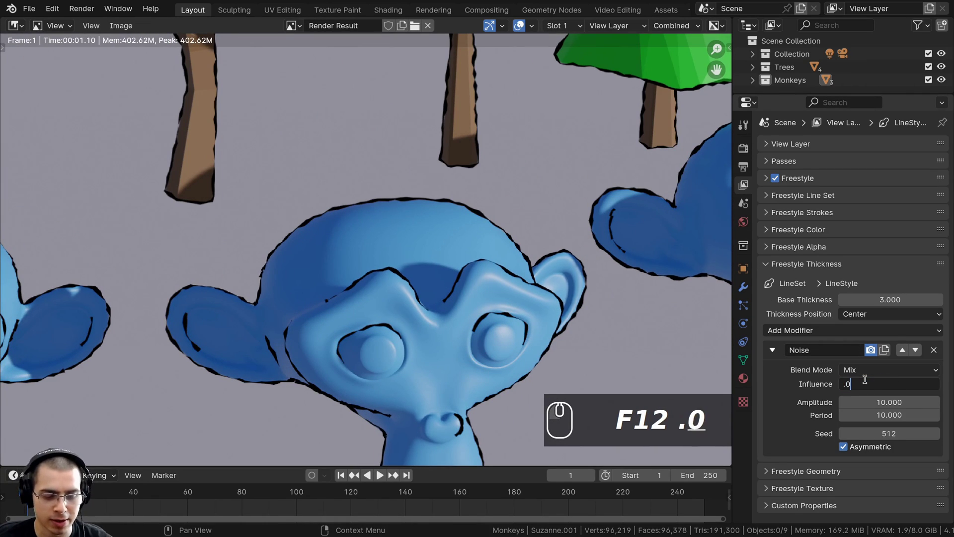
key(Return)
key(F12)
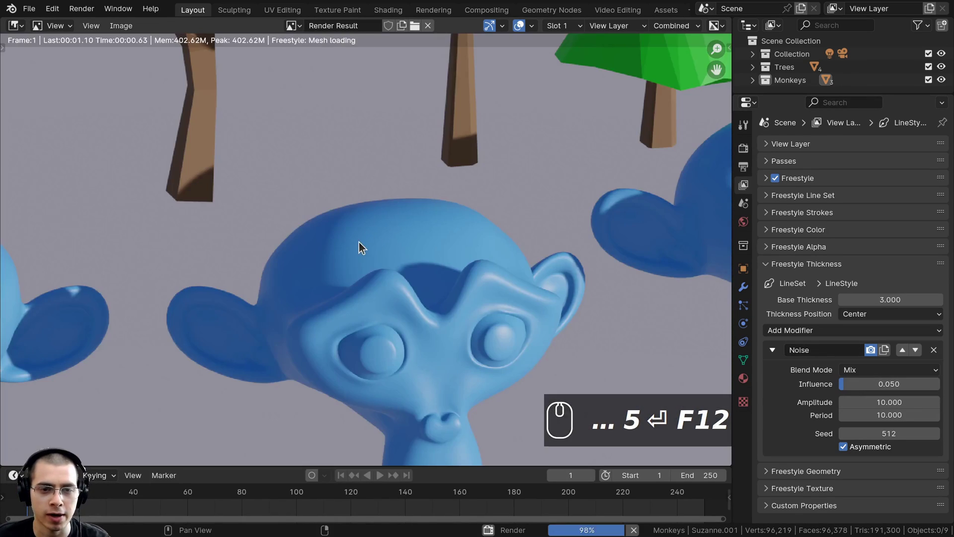
scroll(446, 252, down, 4)
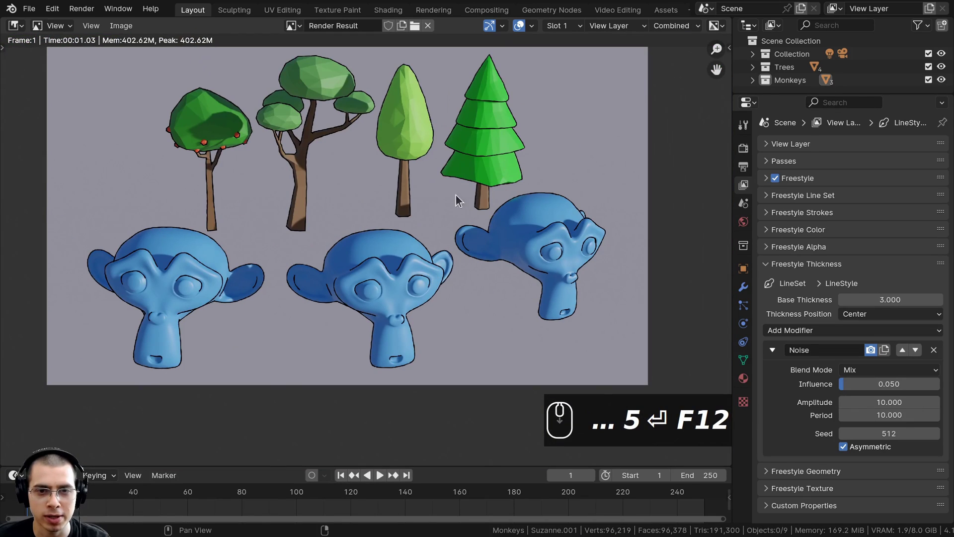
scroll(400, 268, up, 5)
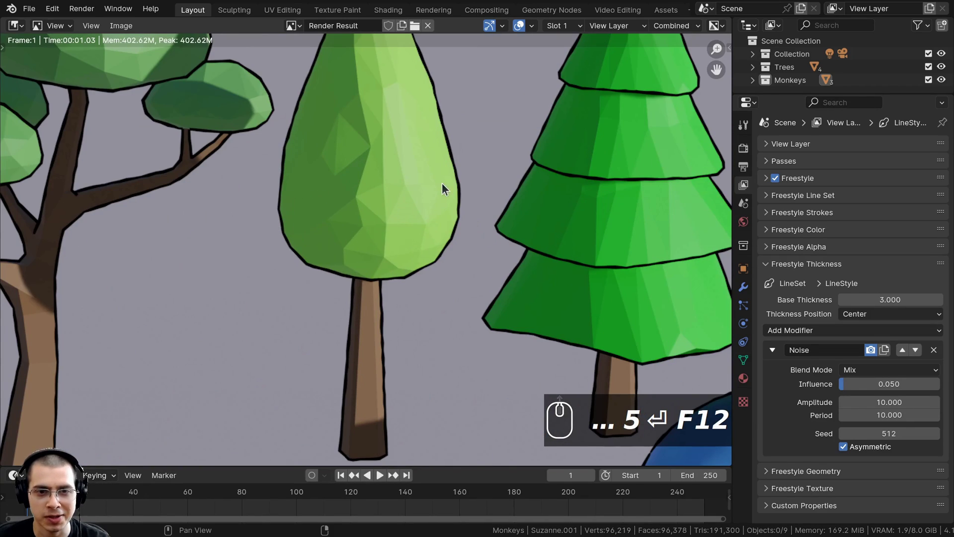
scroll(442, 186, down, 5)
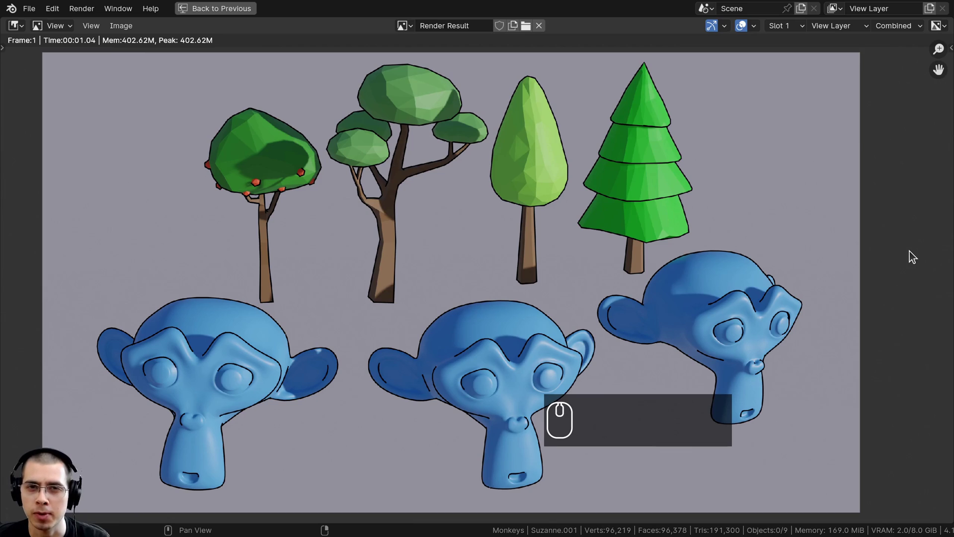